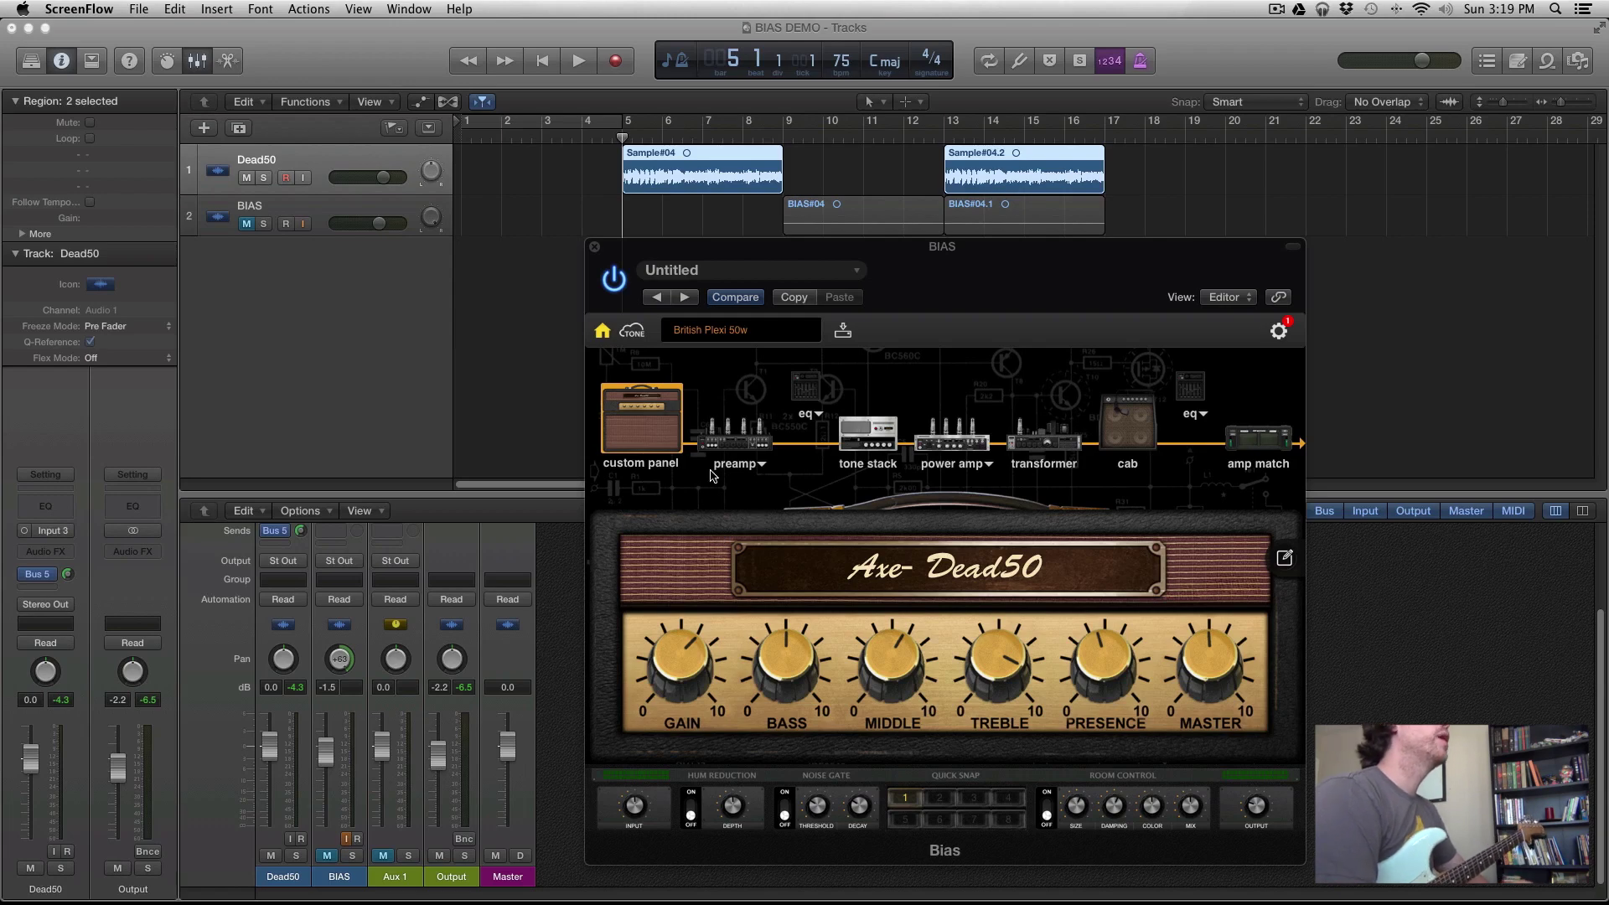
Browse the amp model list and close it, keeping the British Plexi 50w amp
{"action": "left_click", "coordinate": [731, 336]}
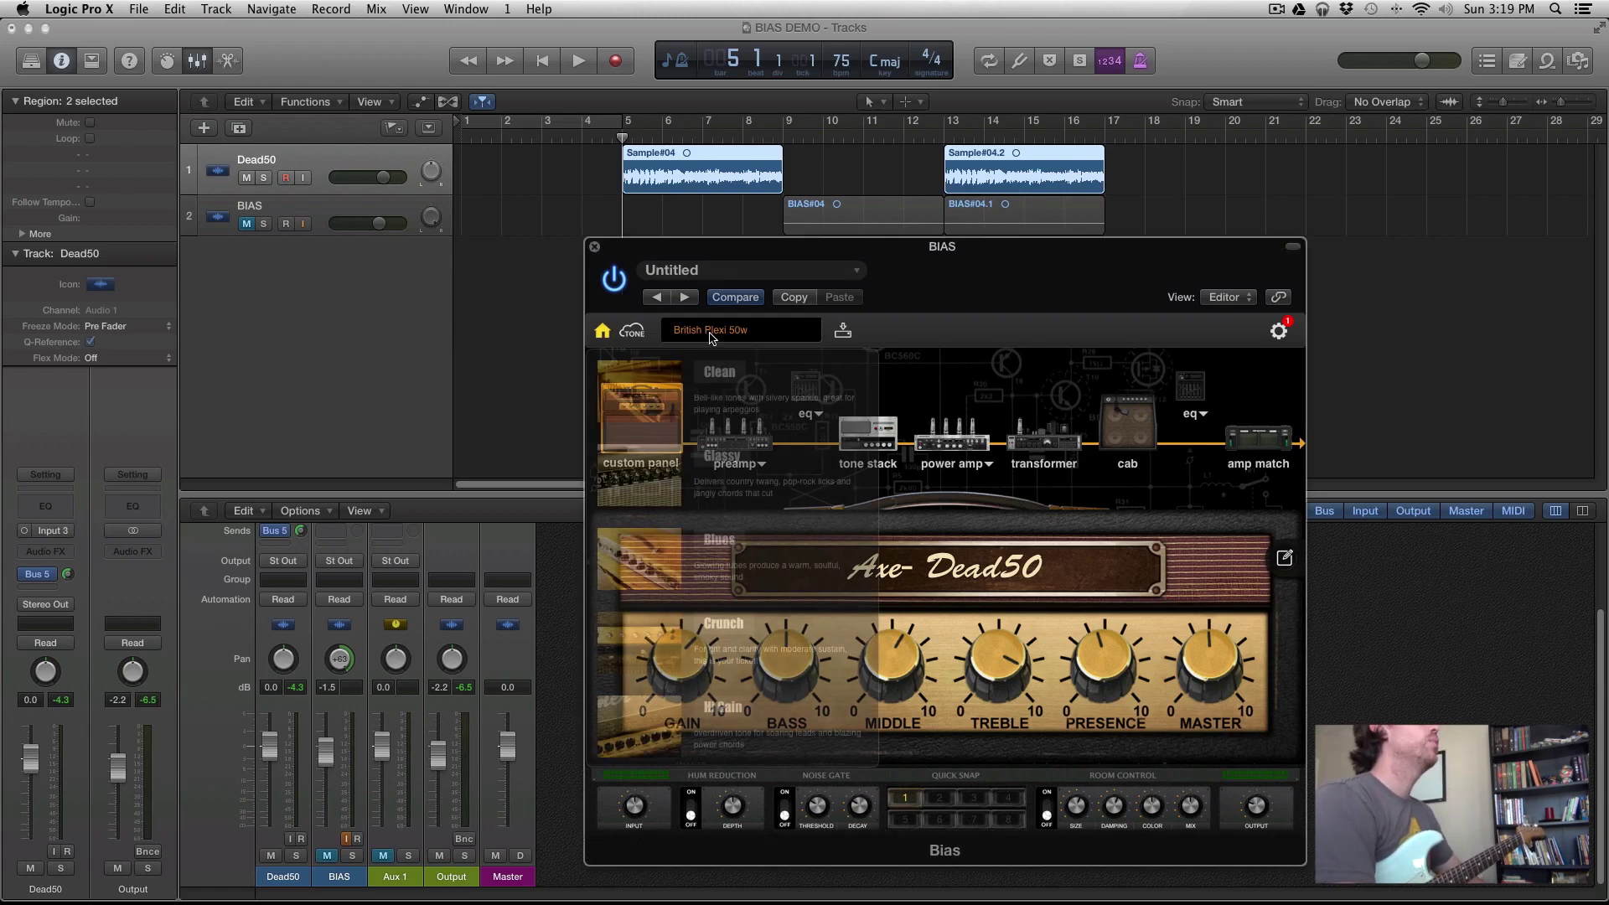
{"action": "mouse_move", "coordinate": [731, 391]}
{"action": "mouse_move", "coordinate": [753, 470]}
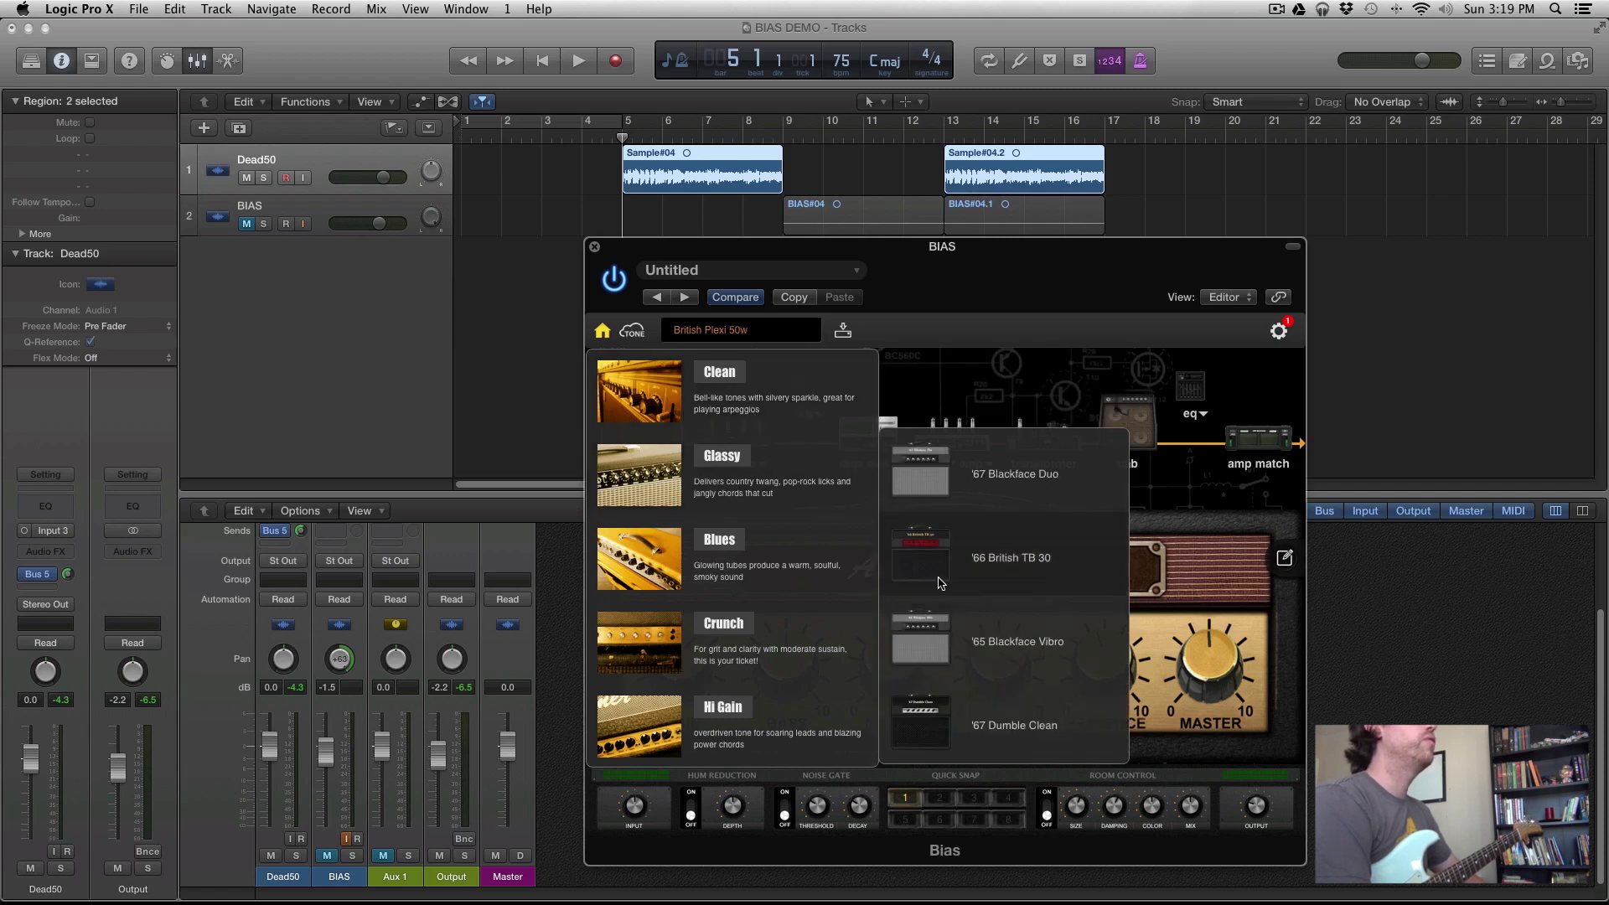
{"action": "mouse_move", "coordinate": [756, 566]}
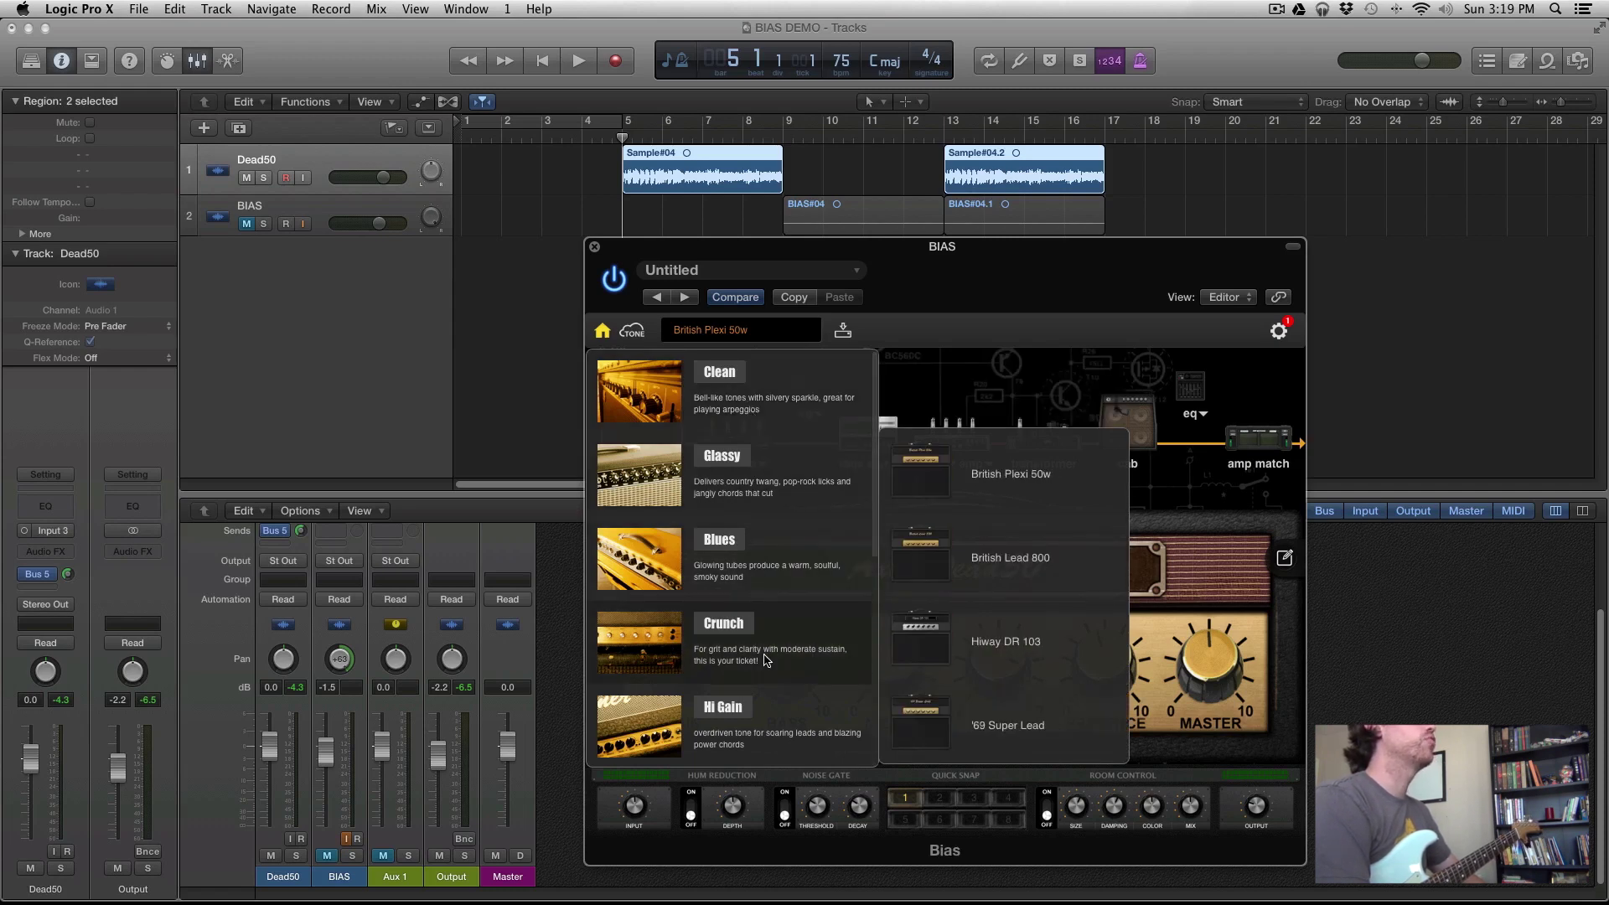
{"action": "mouse_move", "coordinate": [764, 716]}
{"action": "scroll", "coordinate": [763, 713], "scroll_direction": "down", "scroll_amount": 5}
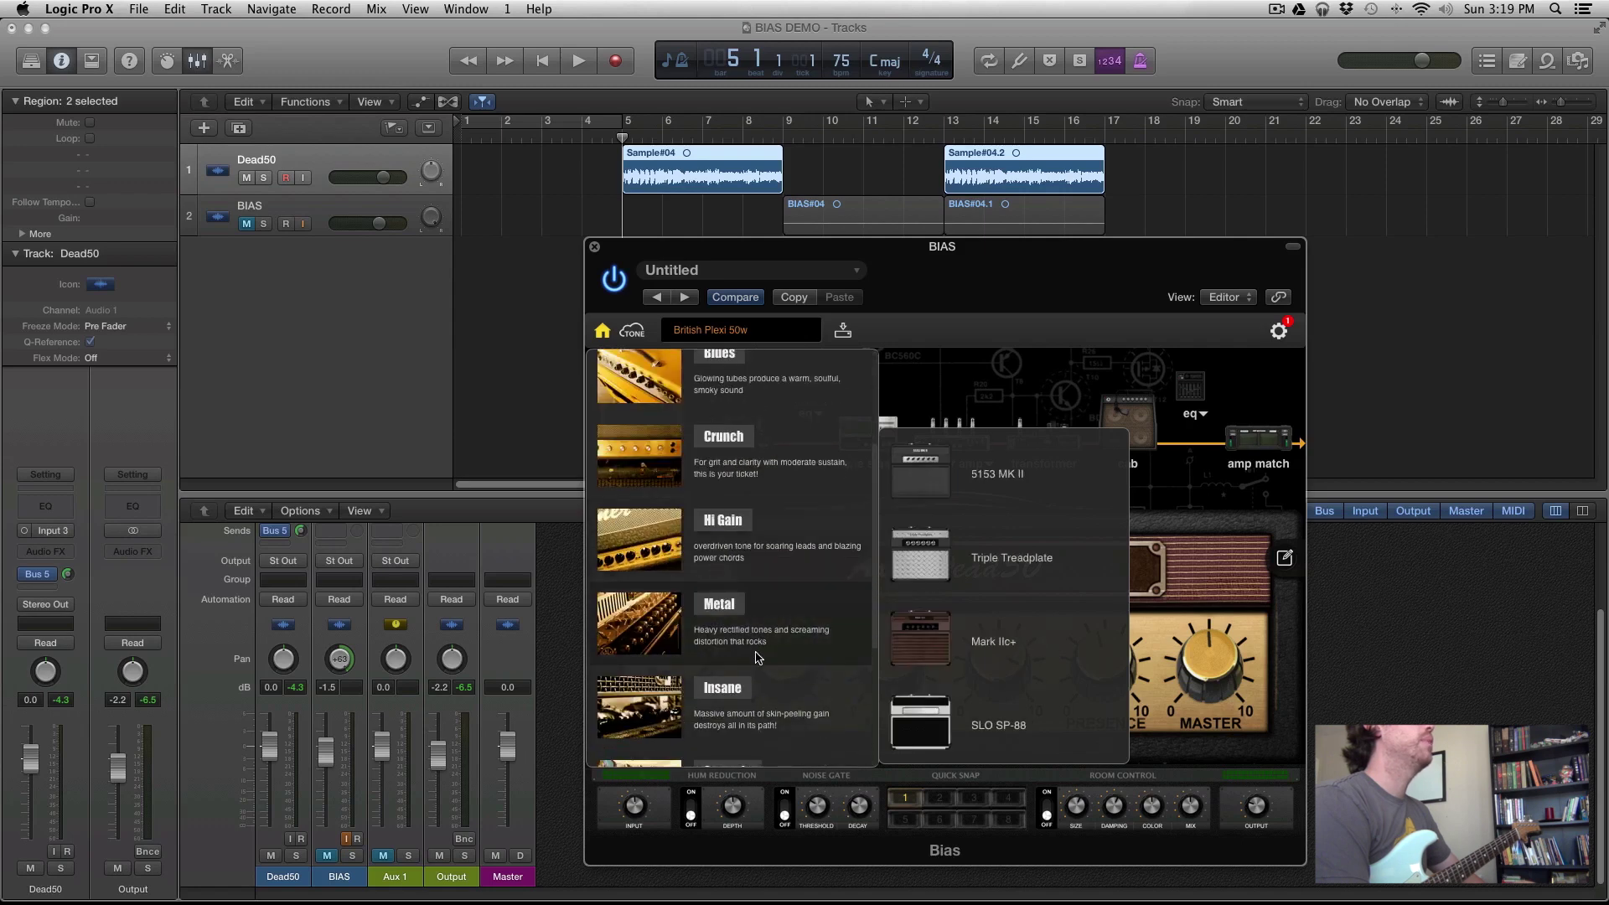
{"action": "scroll", "coordinate": [721, 688], "scroll_direction": "down", "scroll_amount": 2}
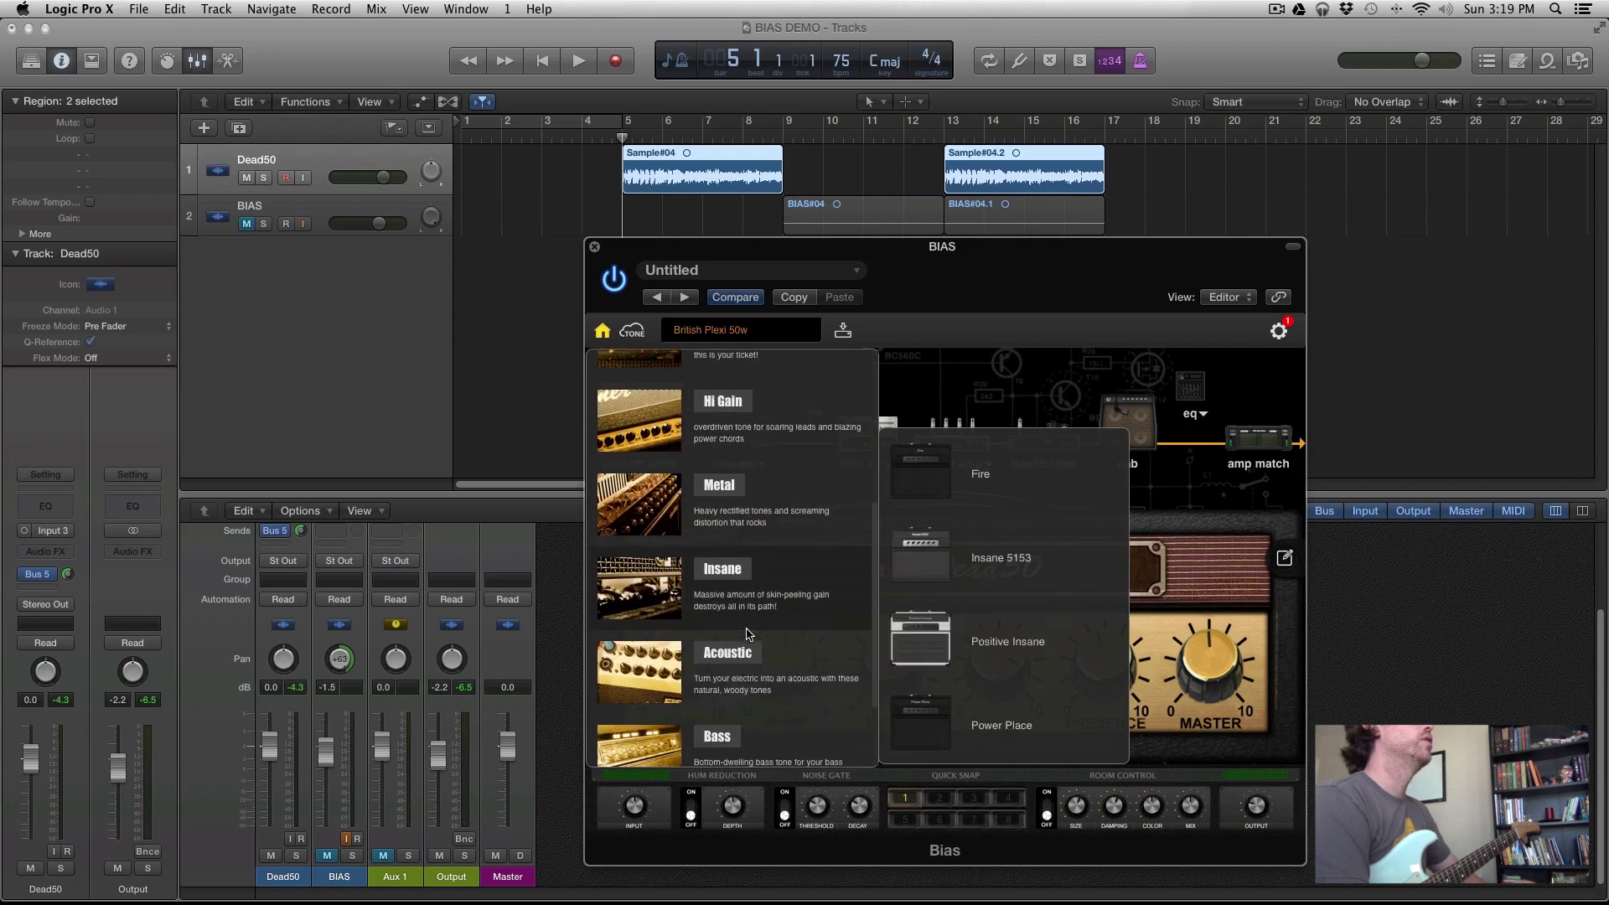
{"action": "scroll", "coordinate": [780, 677], "scroll_direction": "down", "scroll_amount": 1}
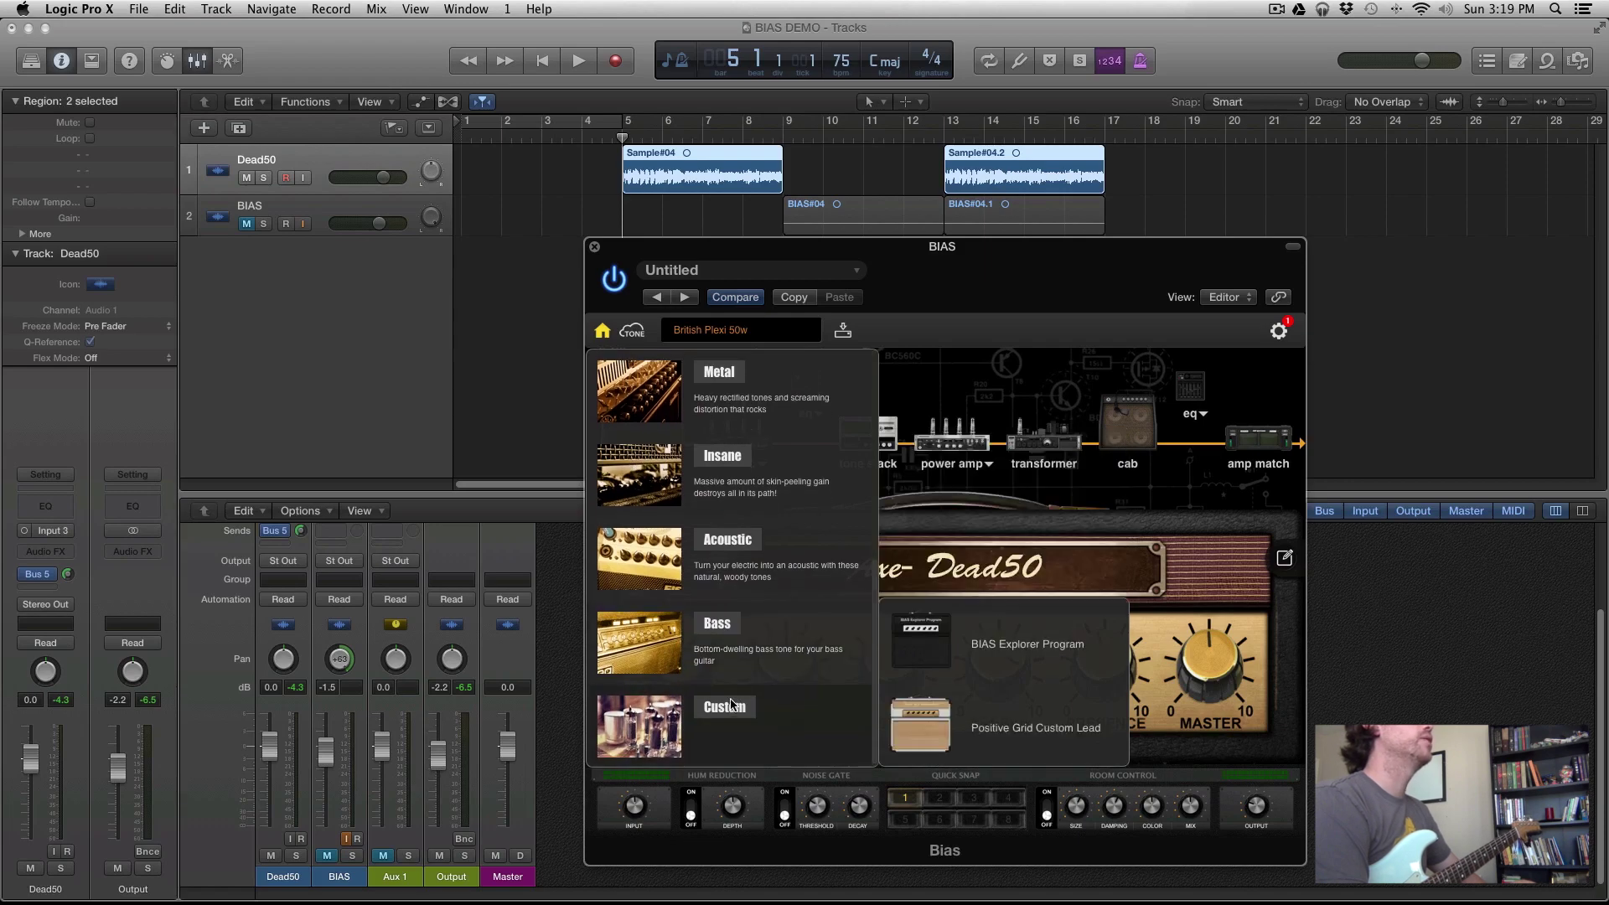
{"action": "scroll", "coordinate": [730, 704], "scroll_direction": "up", "scroll_amount": 8}
{"action": "left_click", "coordinate": [901, 345]}
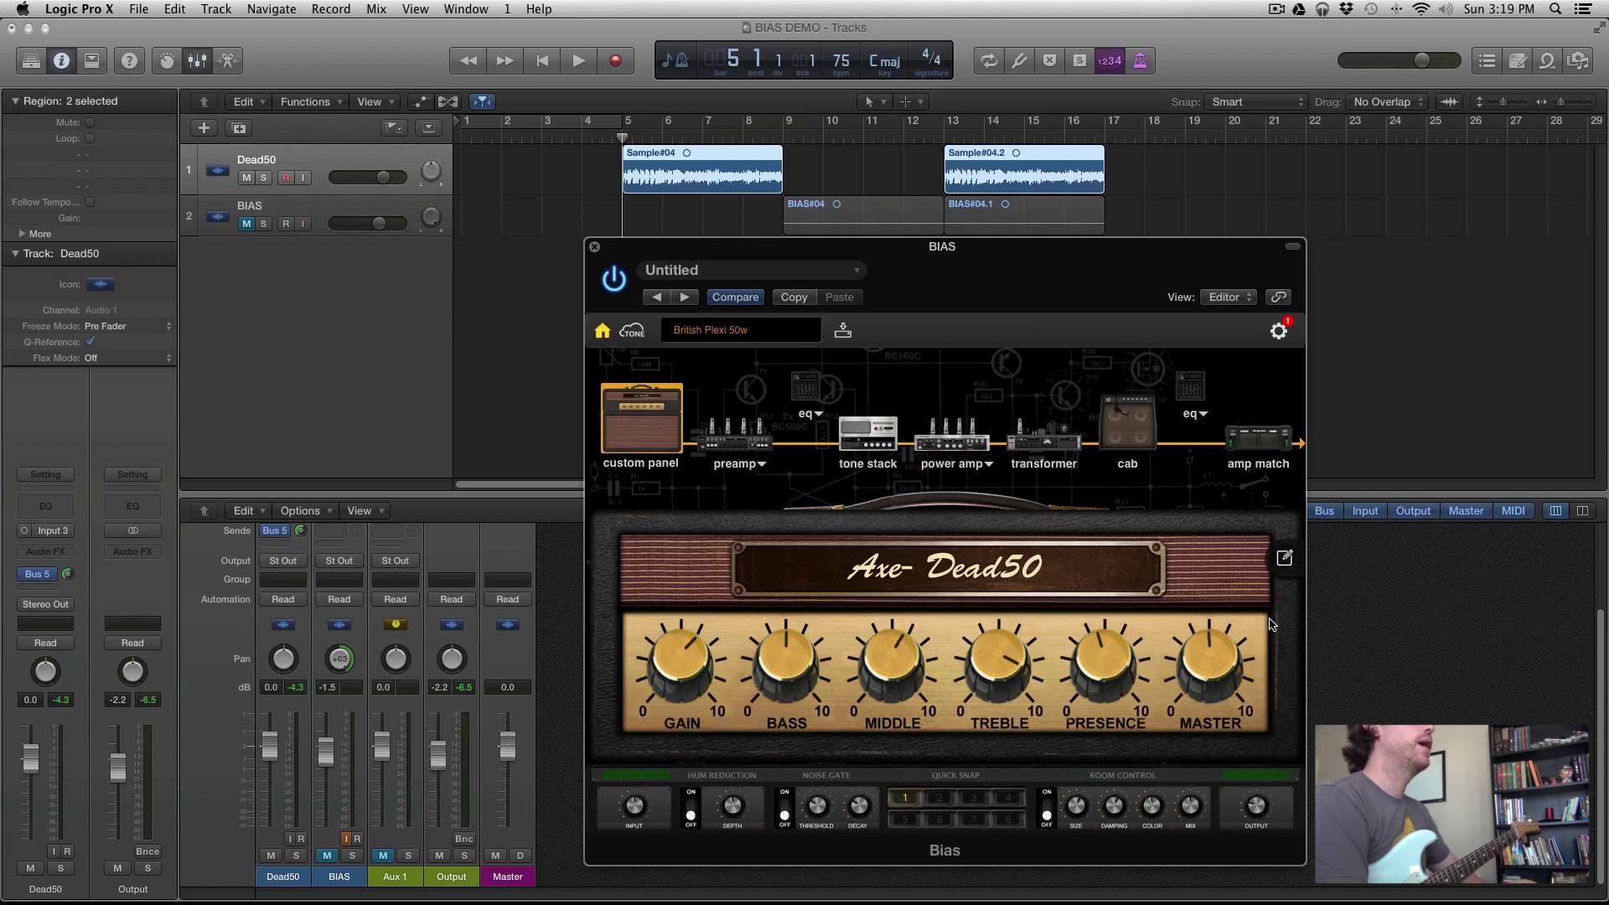
Review the preamp, tone stack, power amp, transformer, cabinet, EQ and amp match pages, then return to the Axe-Dead50 amp face
{"action": "left_click", "coordinate": [731, 435]}
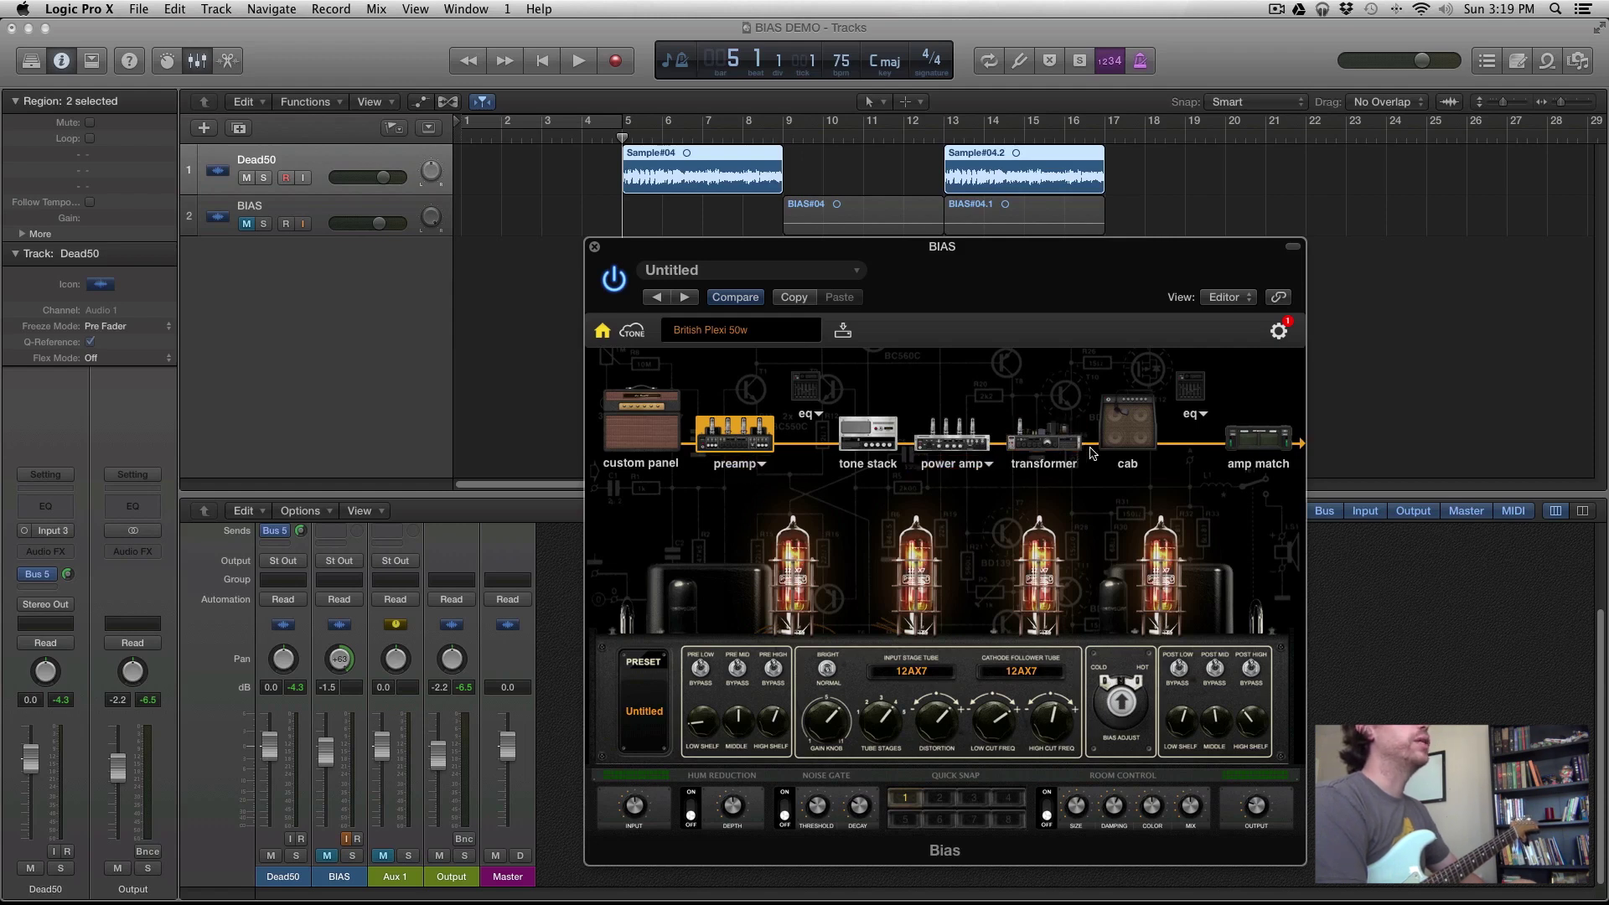
{"action": "left_click", "coordinate": [865, 432]}
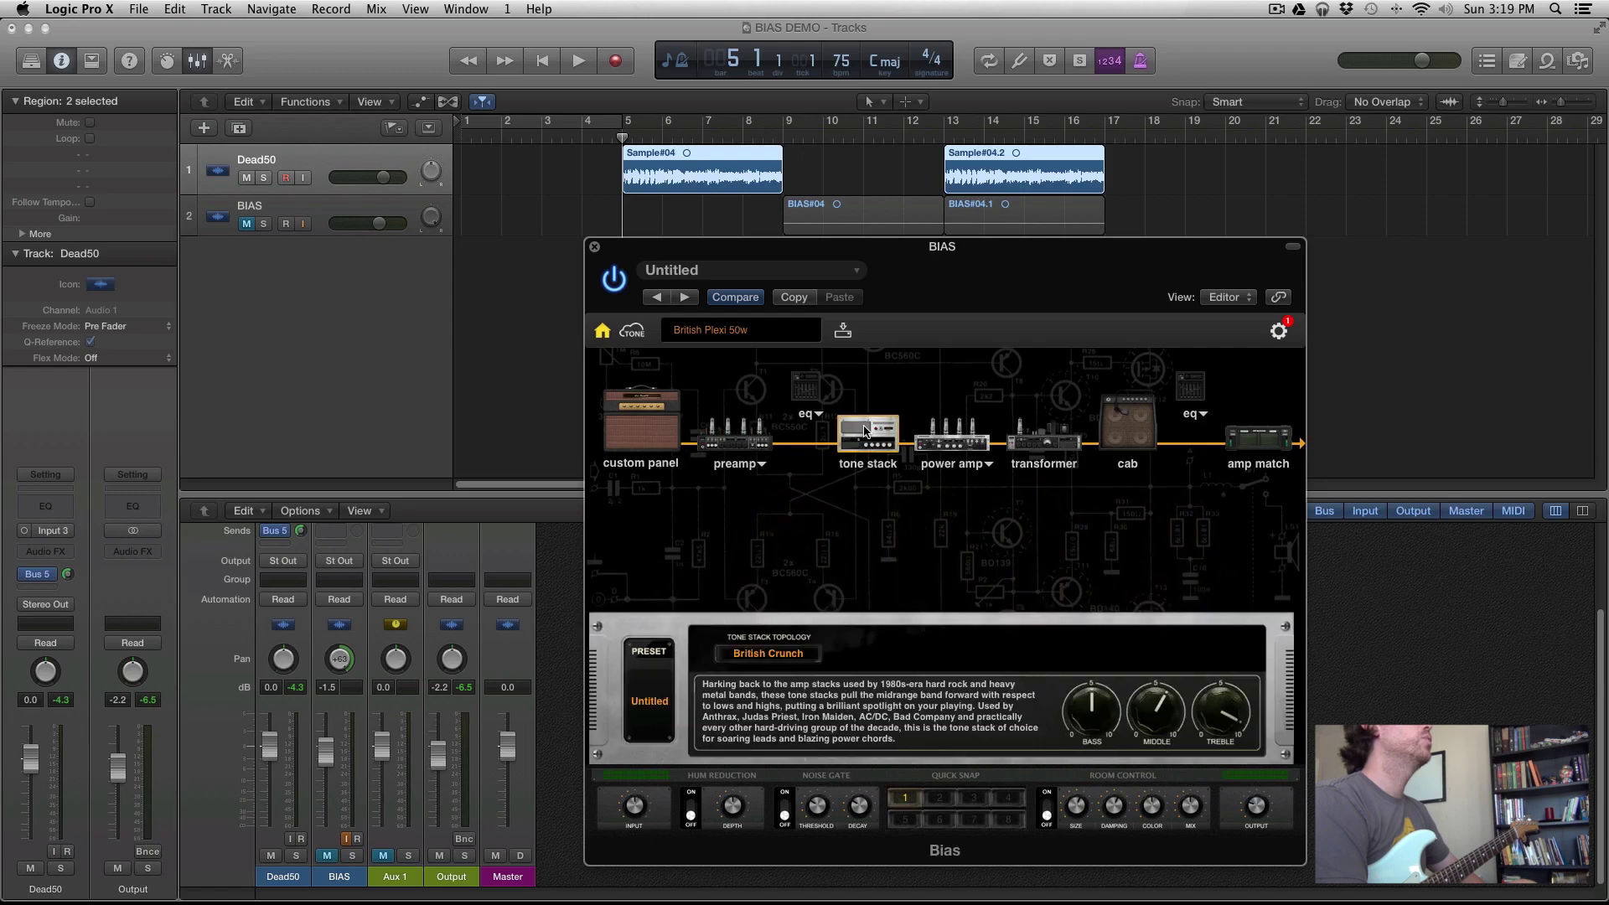
{"action": "left_click", "coordinate": [931, 447]}
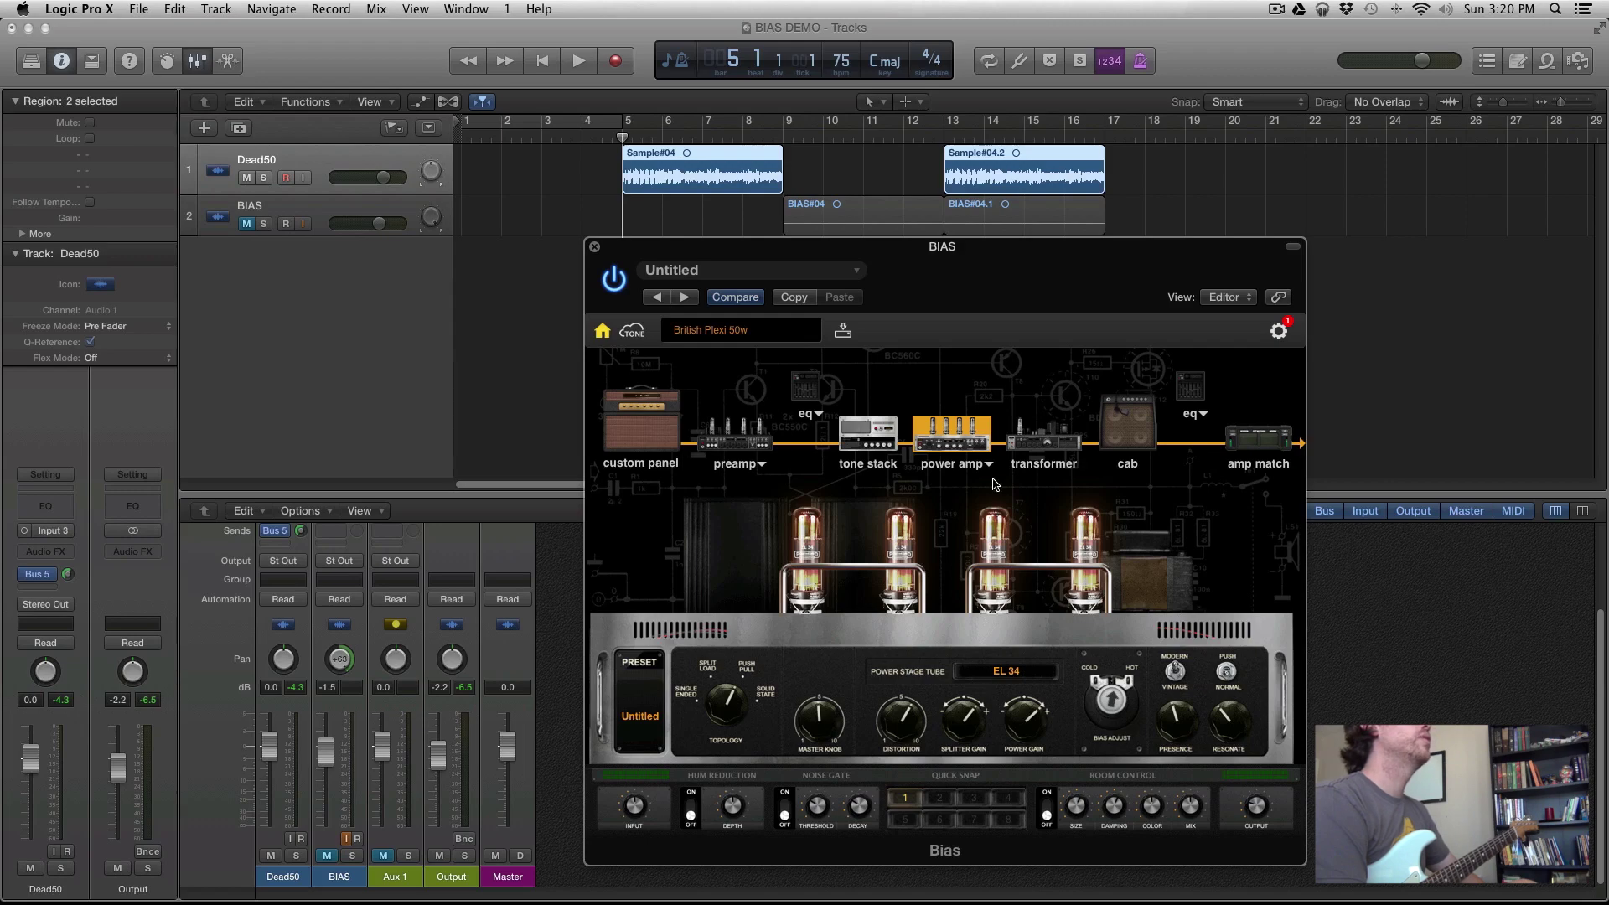
{"action": "left_click", "coordinate": [1032, 453]}
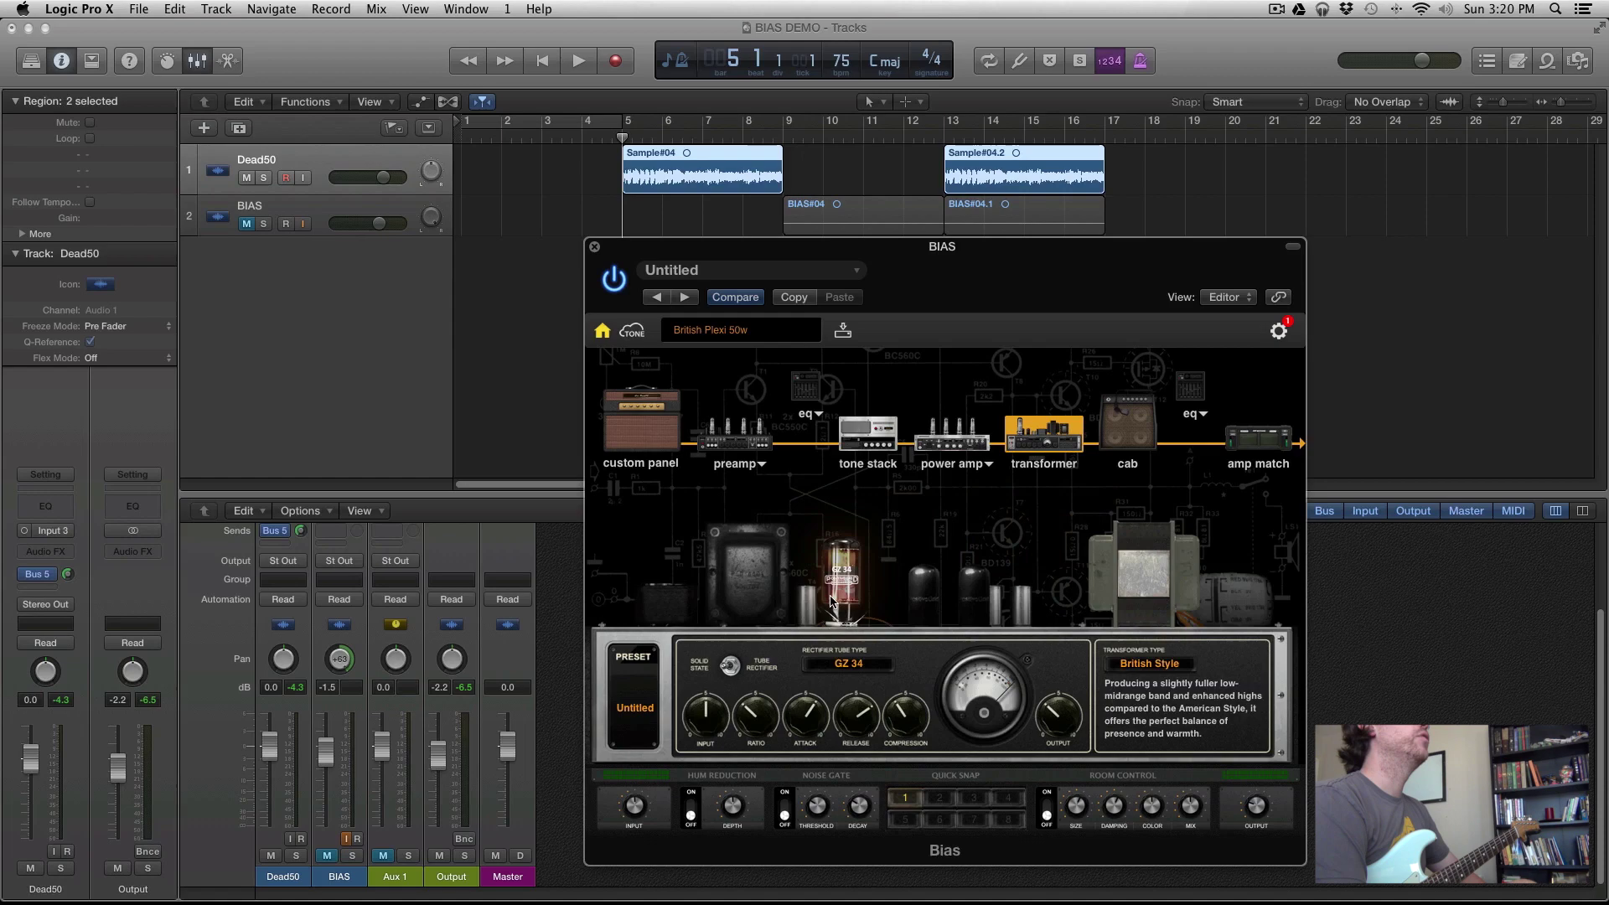
{"action": "left_click", "coordinate": [1131, 423]}
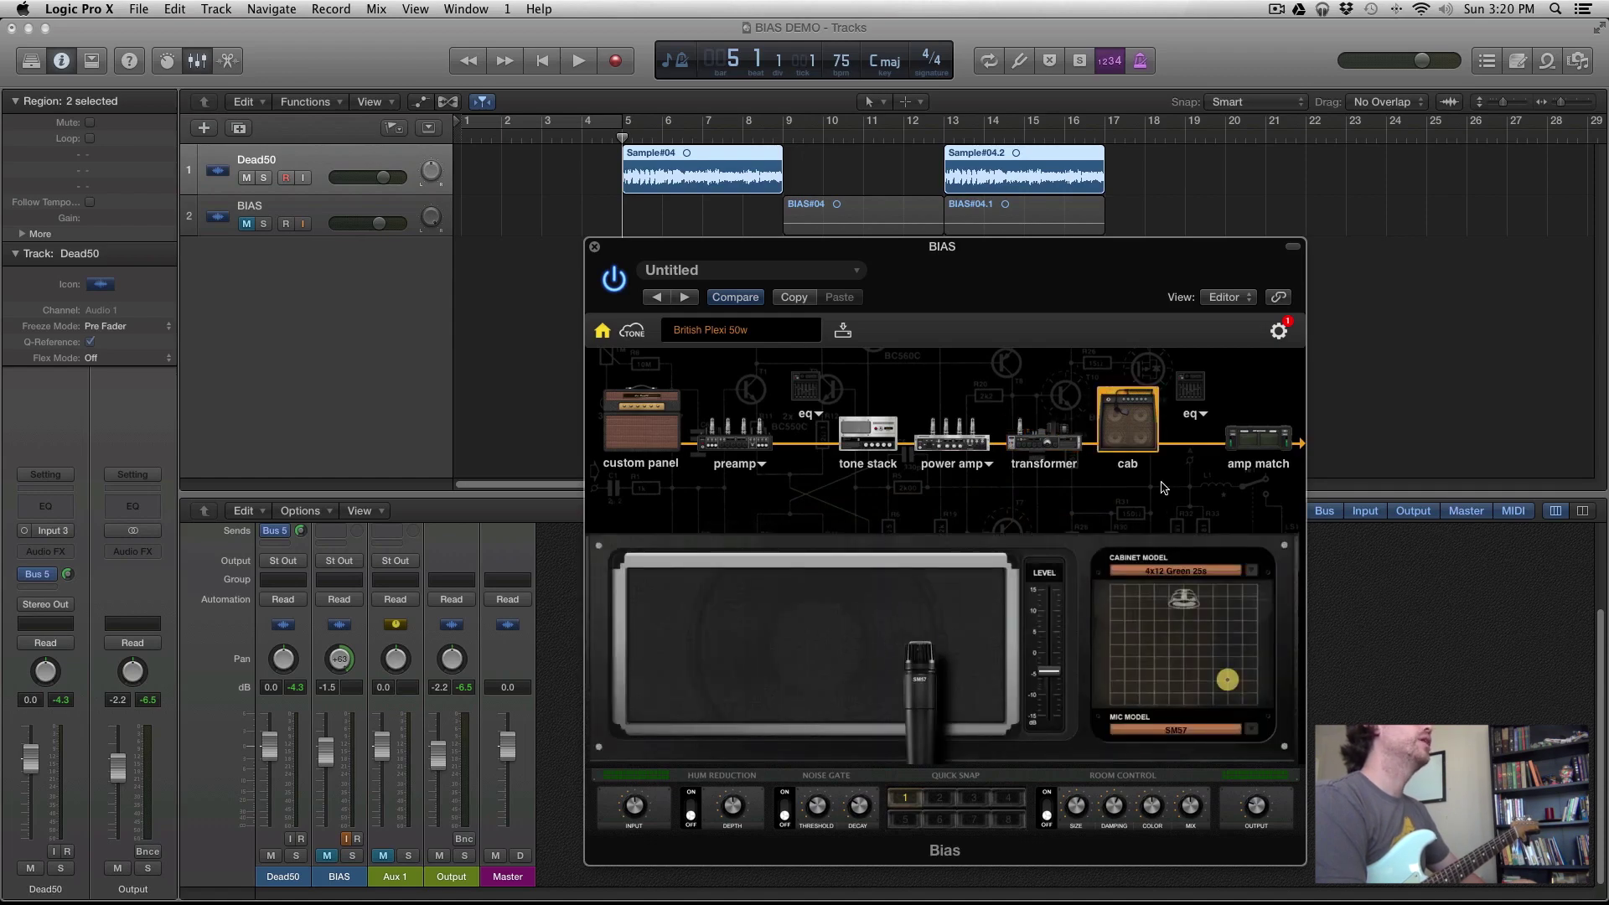
{"action": "left_click", "coordinate": [1184, 397]}
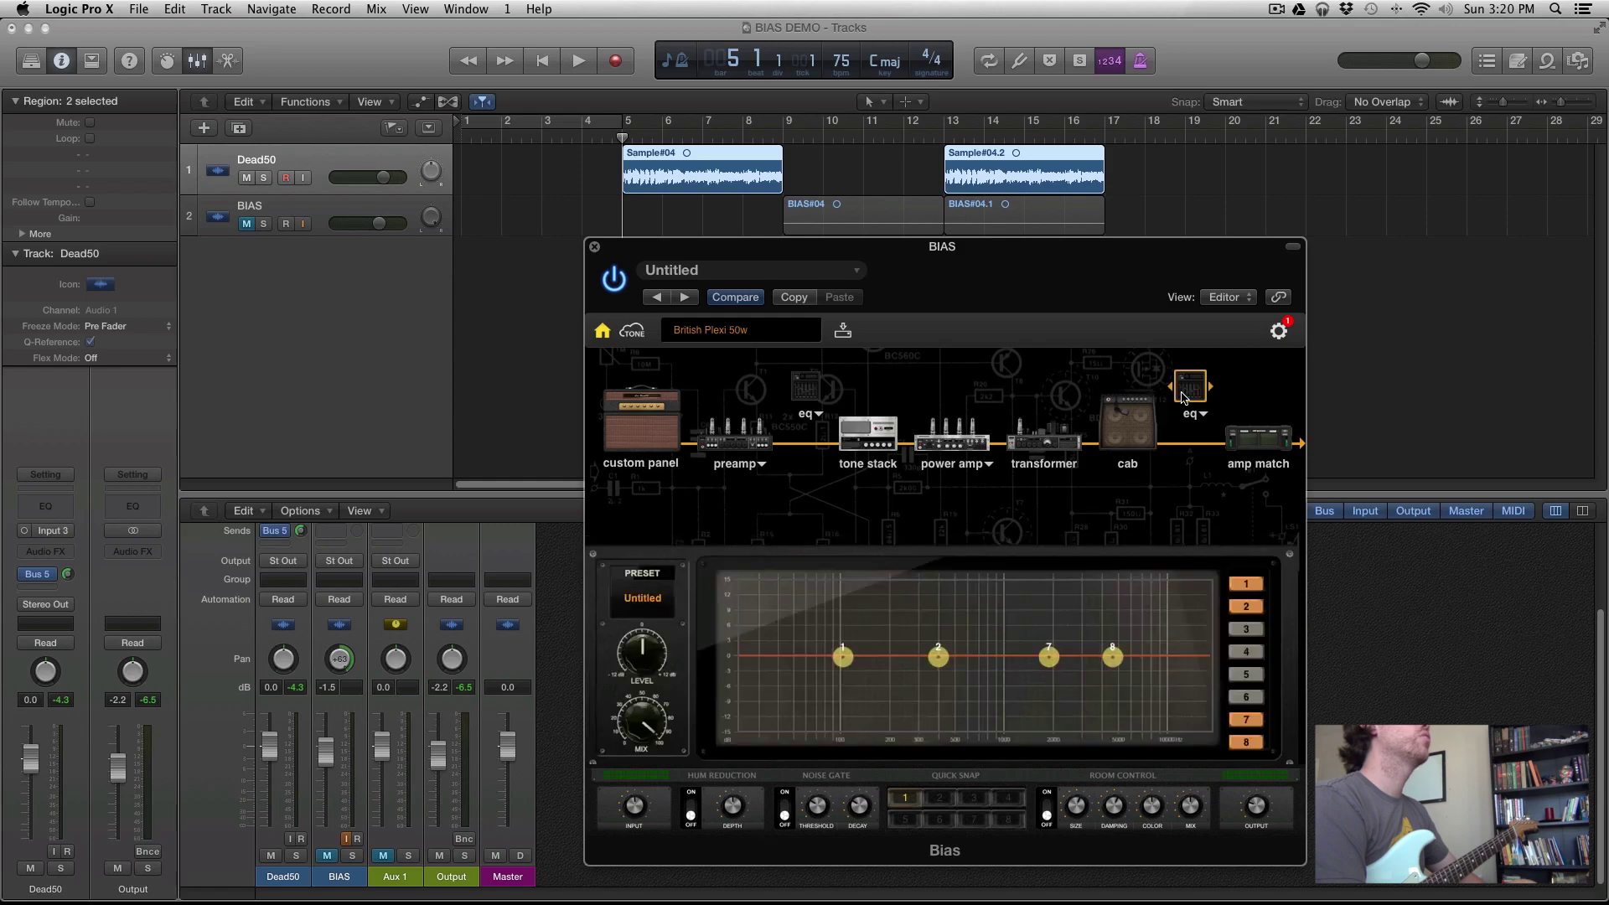
{"action": "left_click", "coordinate": [1246, 436]}
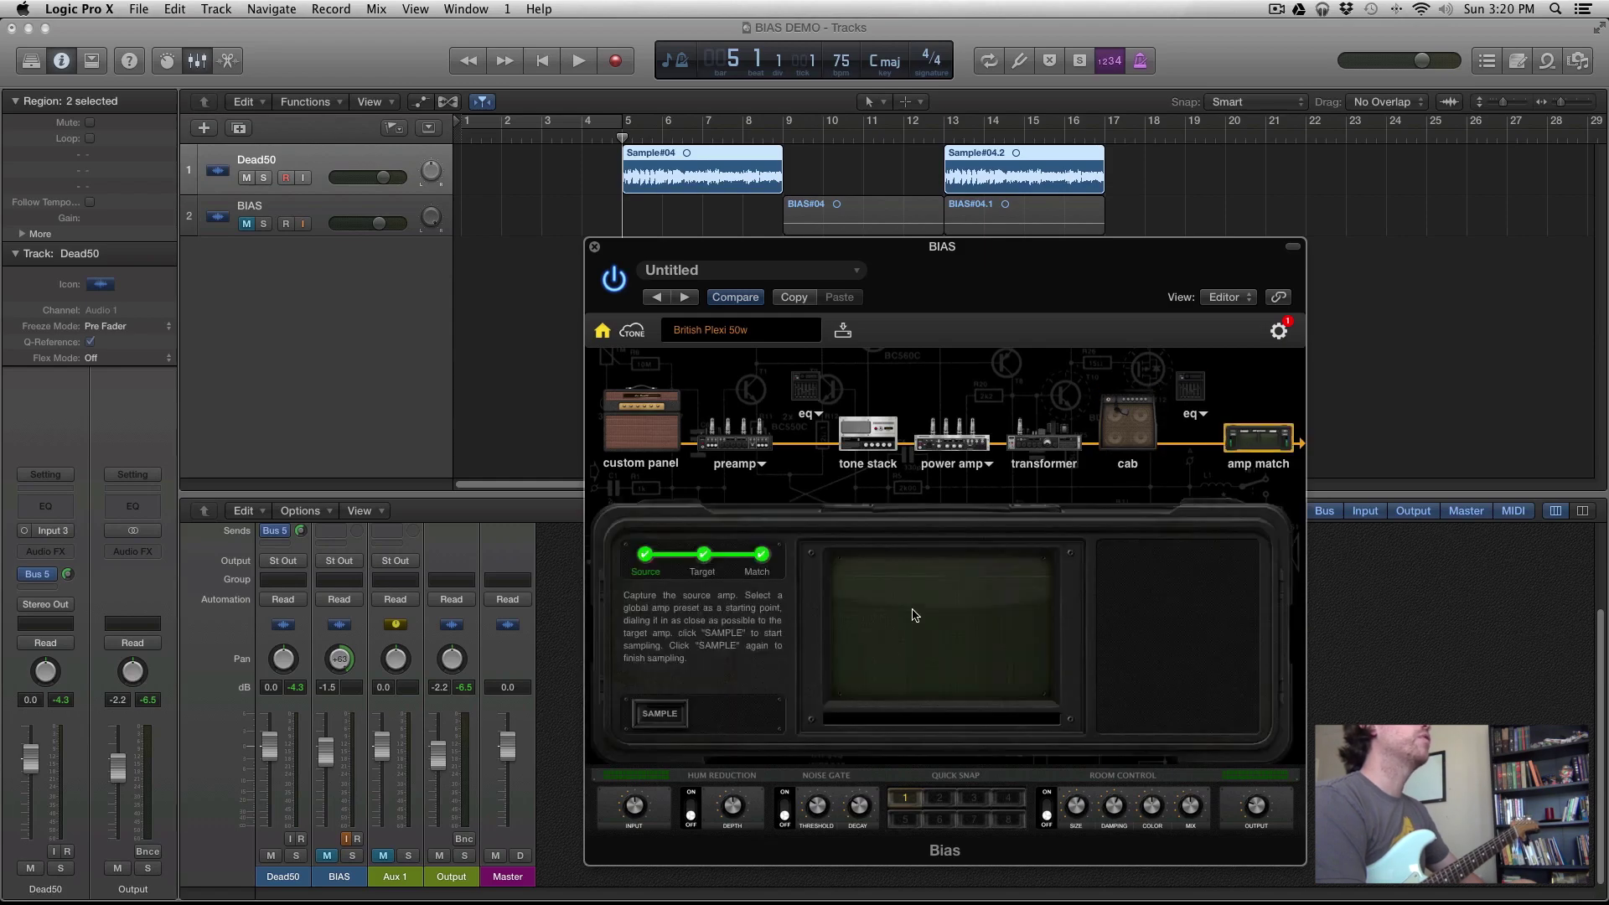
{"action": "left_click", "coordinate": [652, 441]}
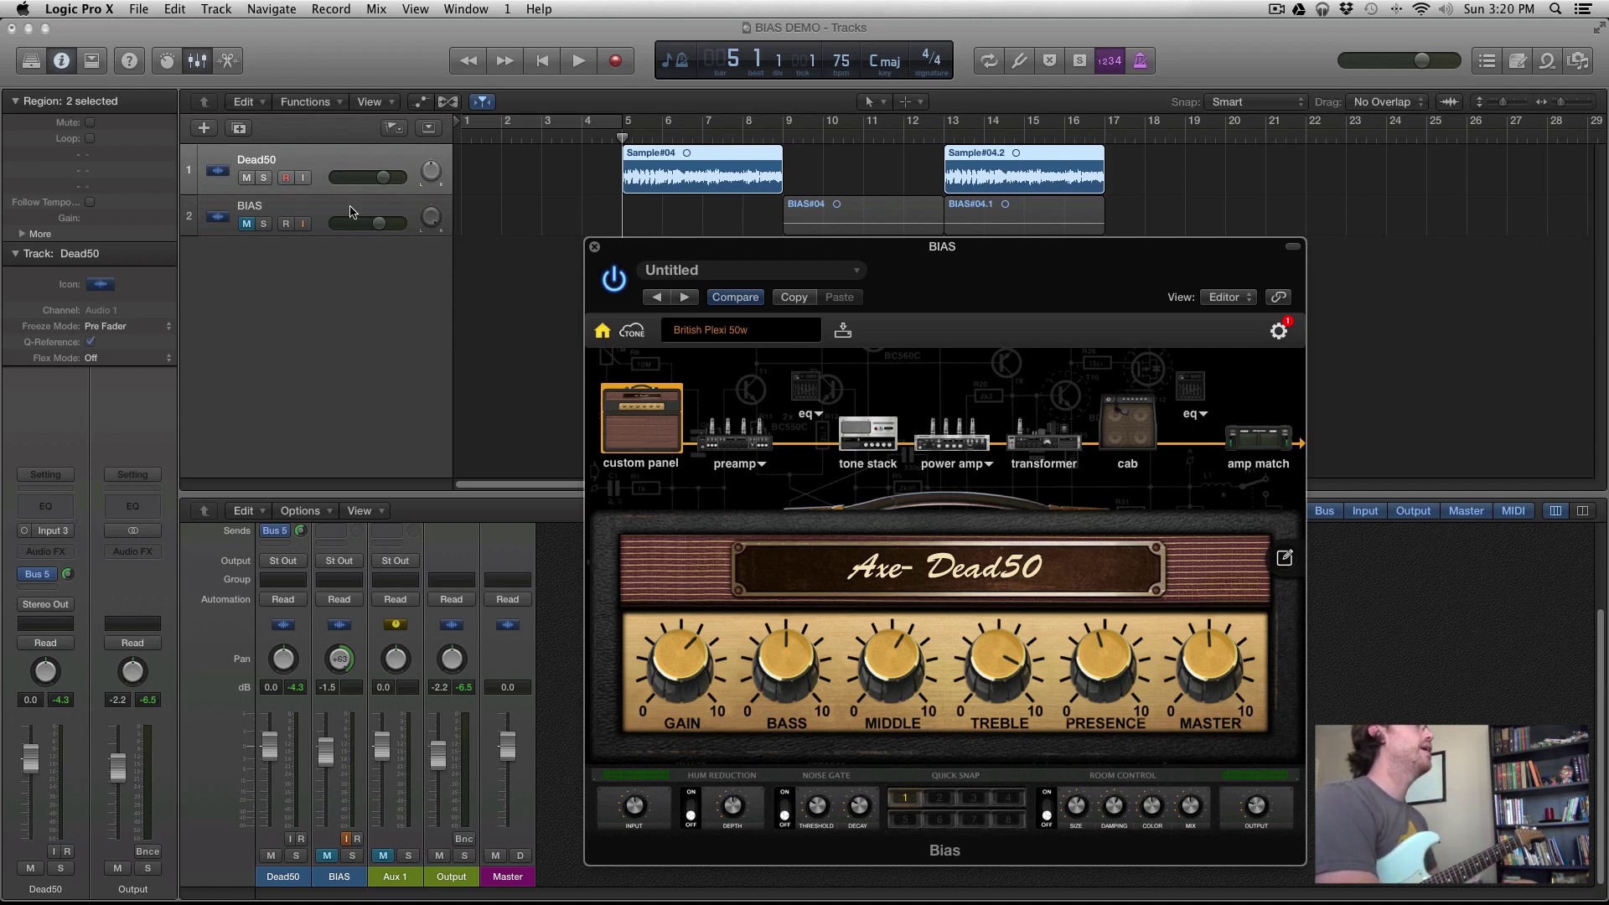
Play the Logic project briefly, return the playhead to bar 5, and glance at the preamp page
{"action": "left_click", "coordinate": [343, 158]}
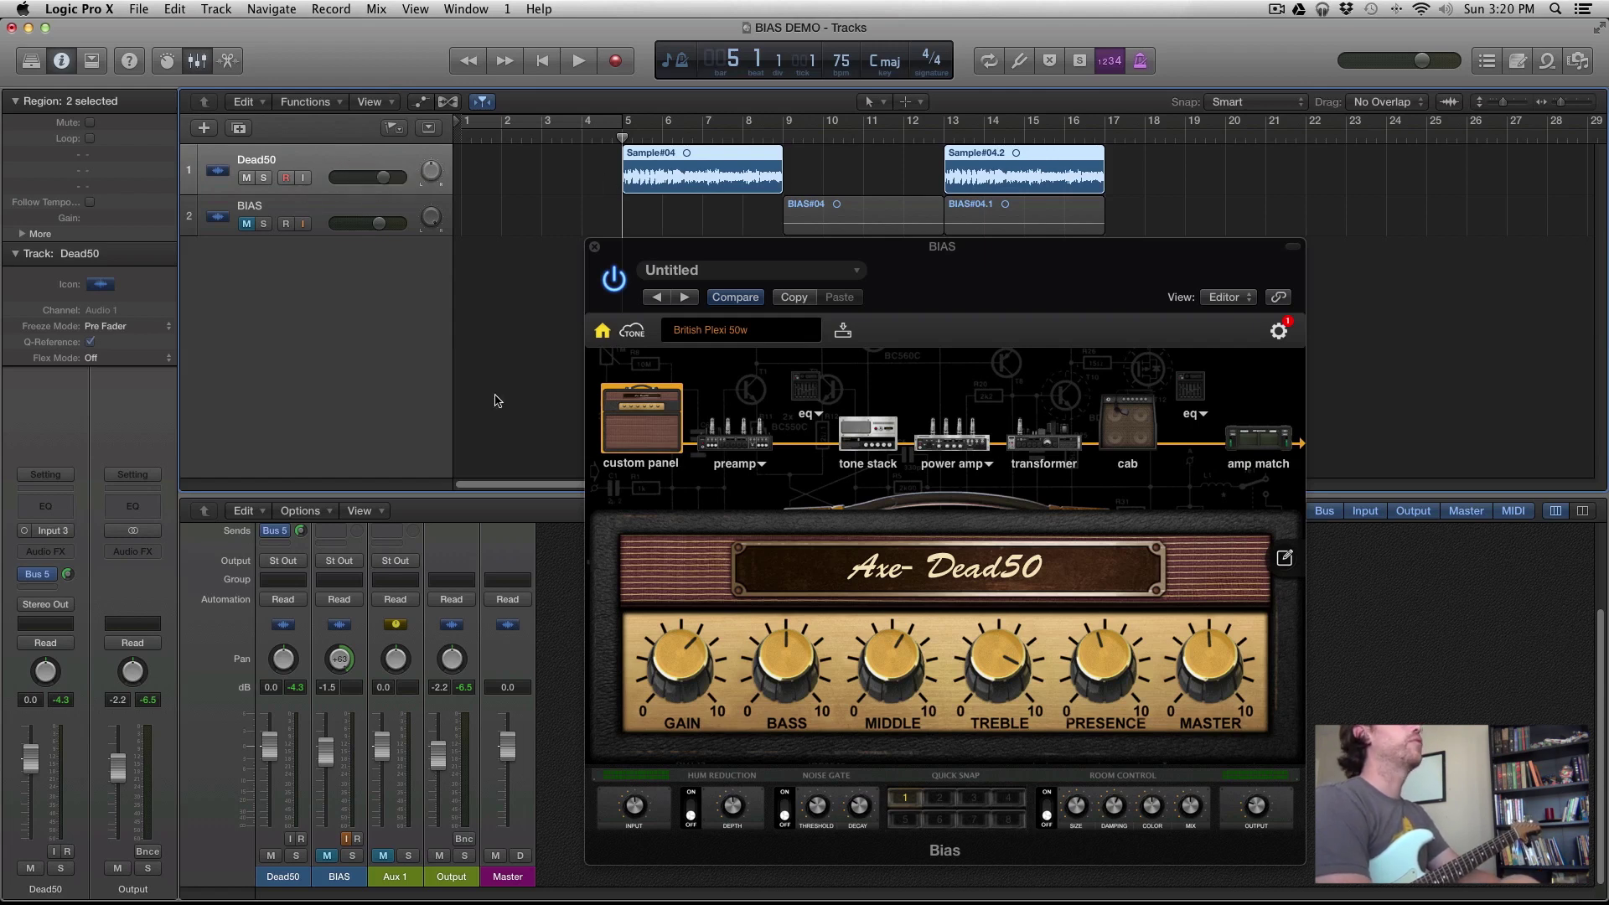
{"action": "key", "text": "space"}
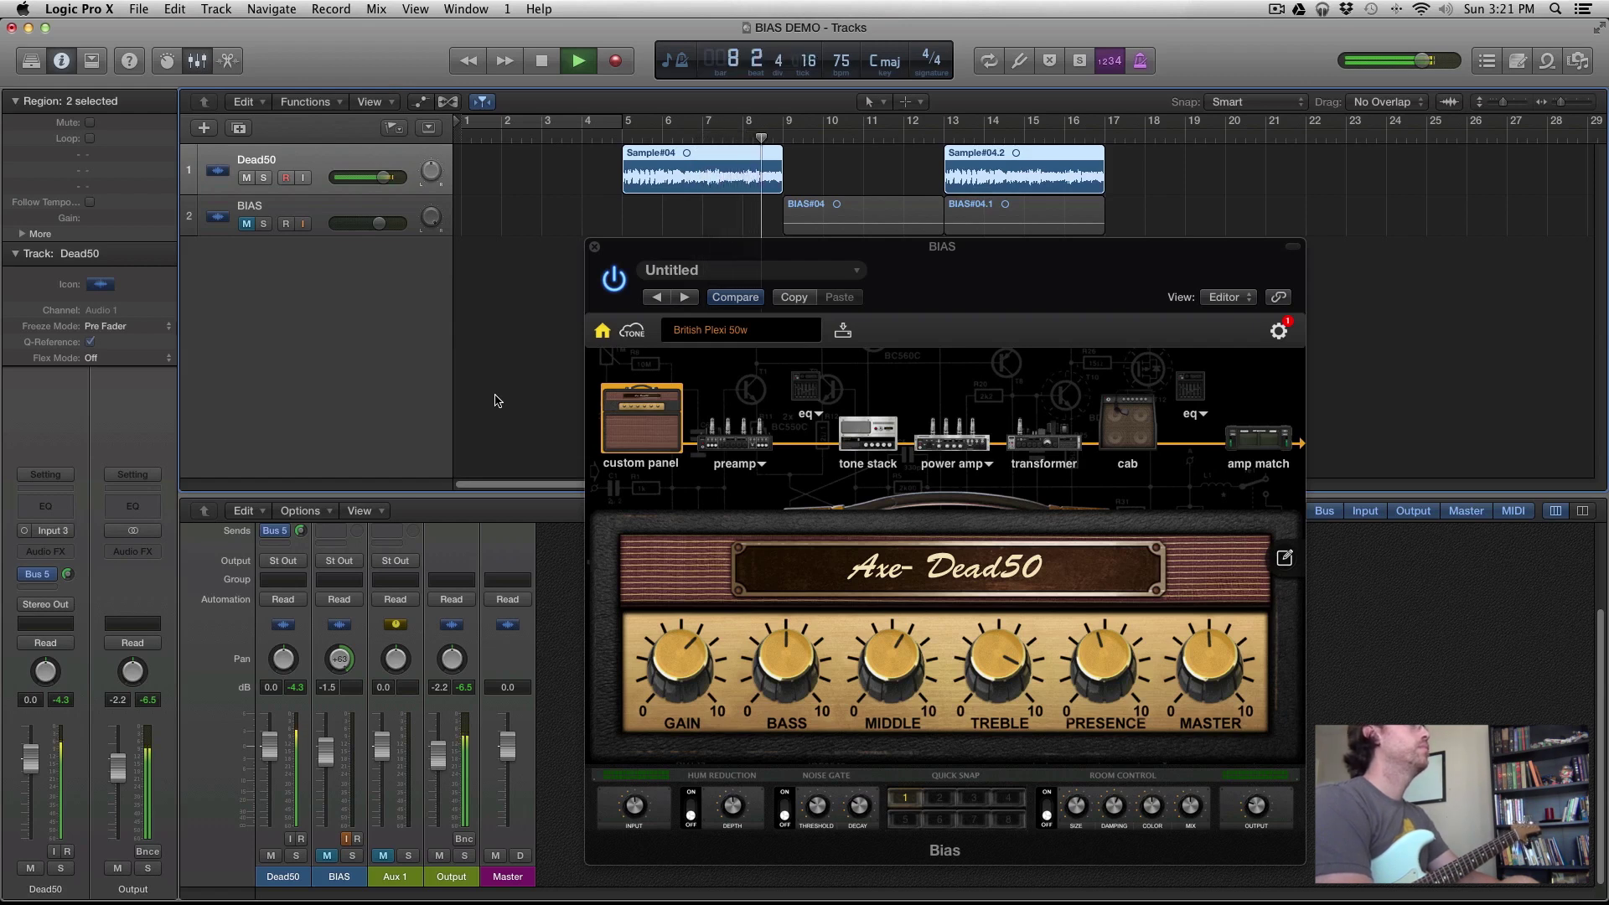
{"action": "key", "text": "space"}
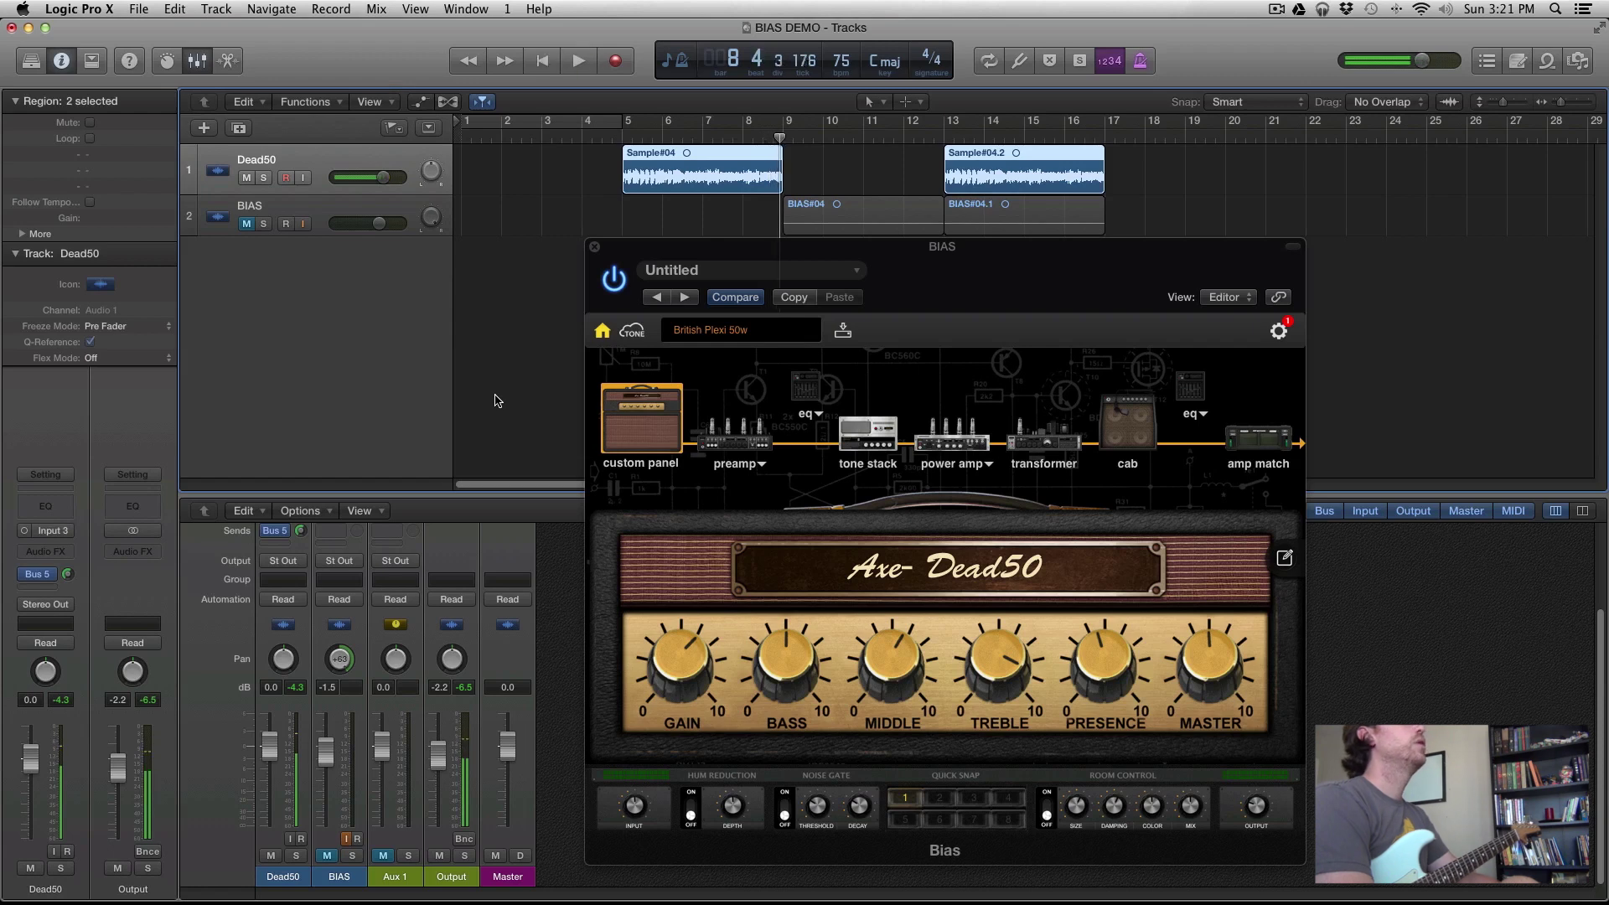
{"action": "left_click", "coordinate": [620, 139]}
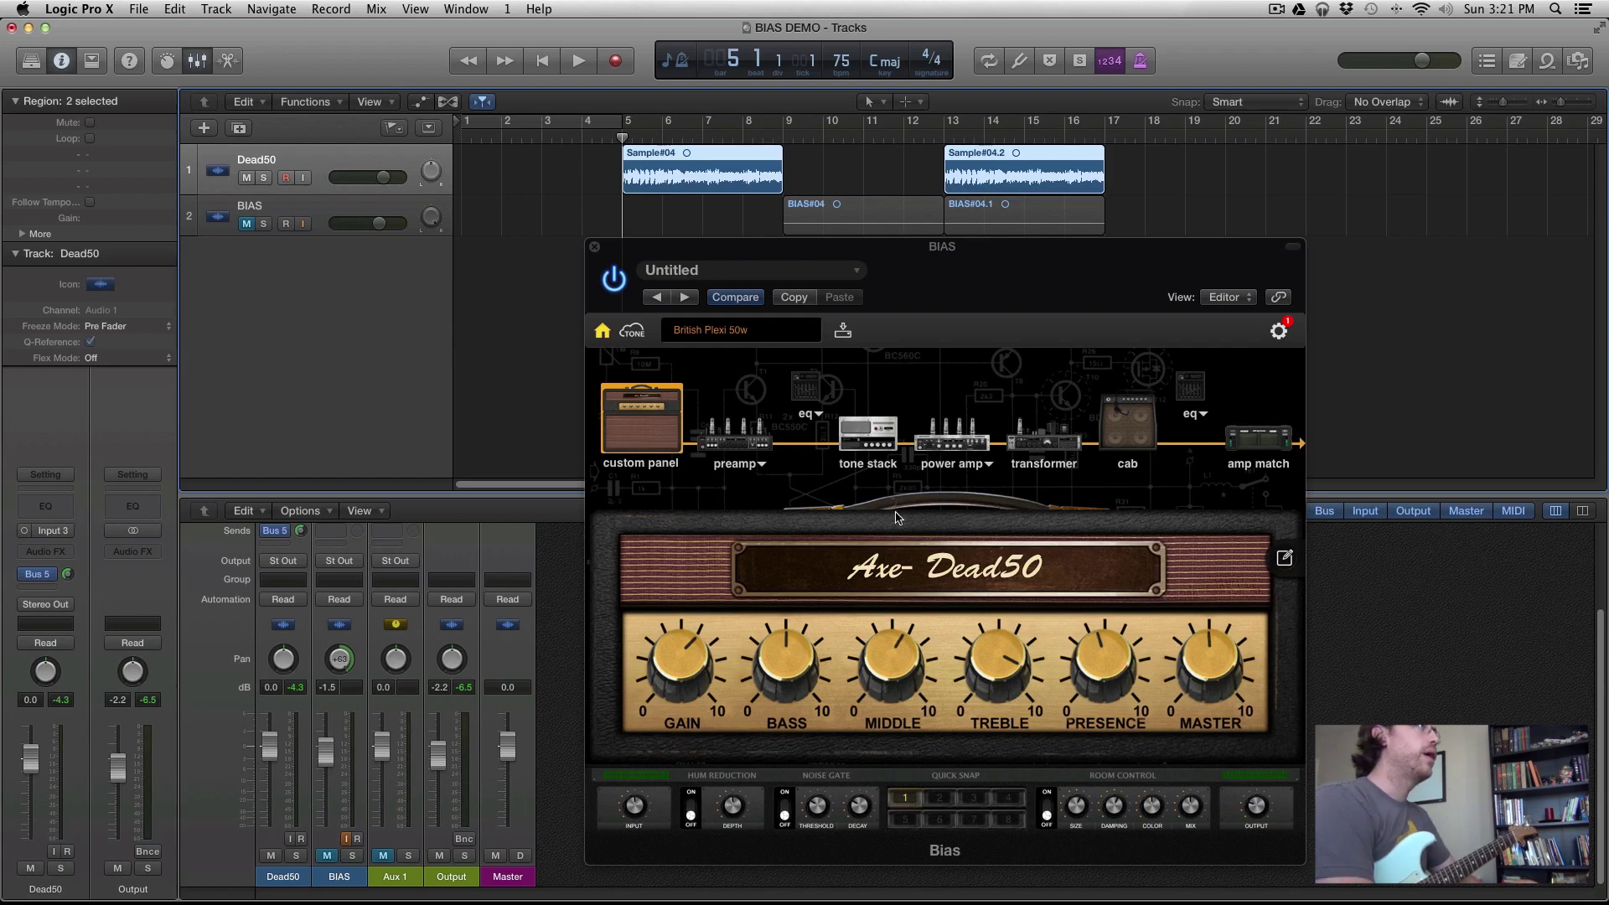
{"action": "left_click", "coordinate": [757, 435]}
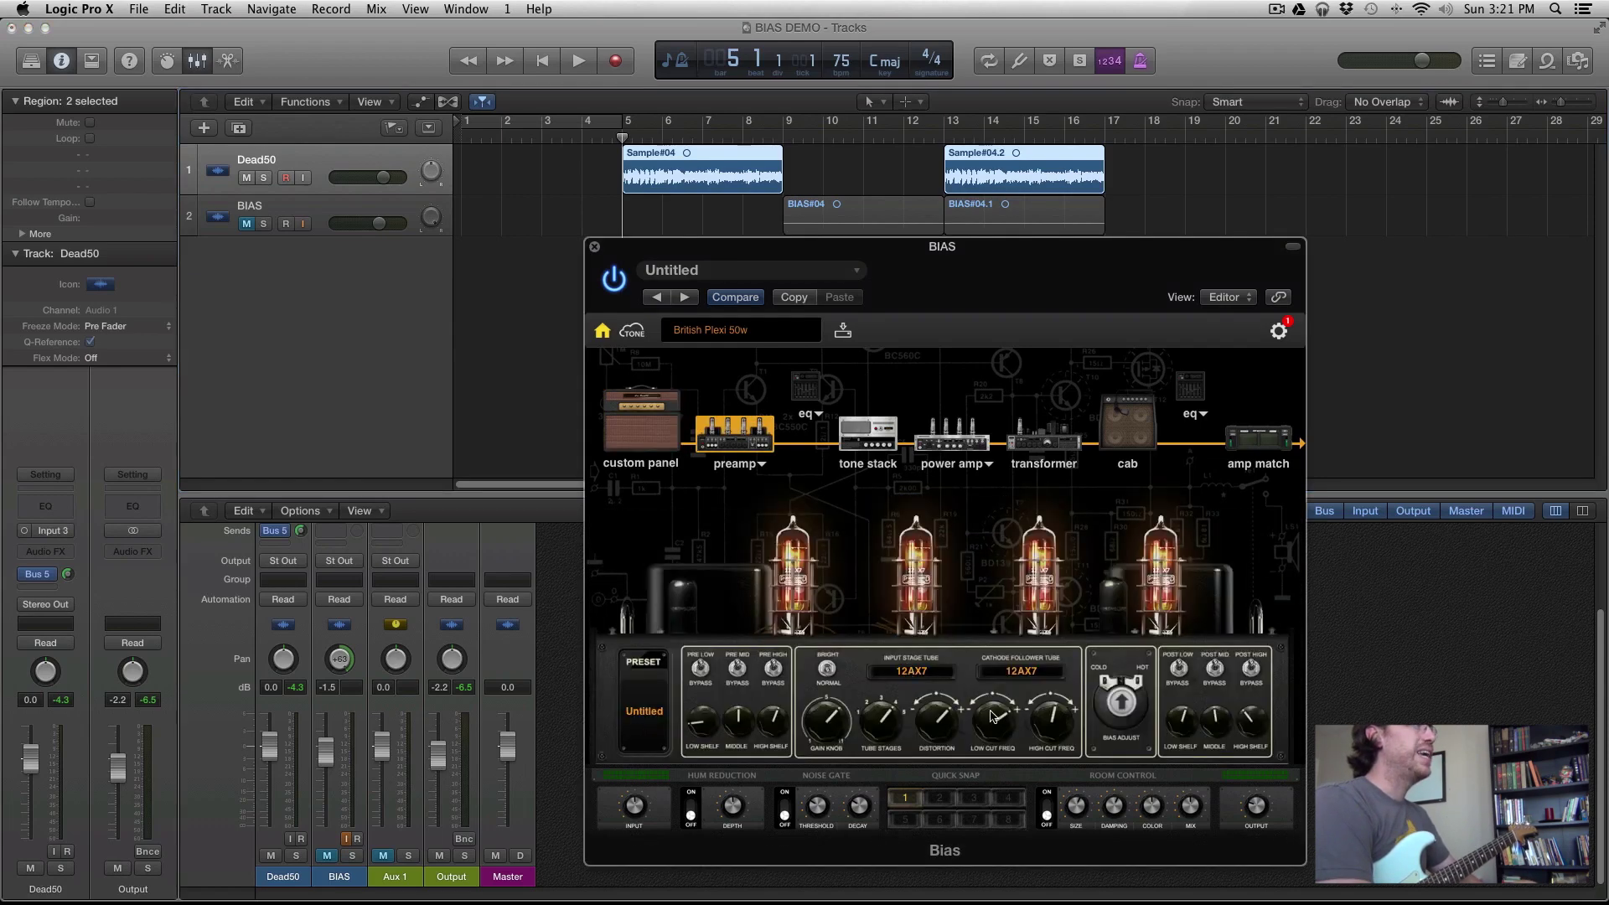
{"action": "left_click", "coordinate": [628, 440]}
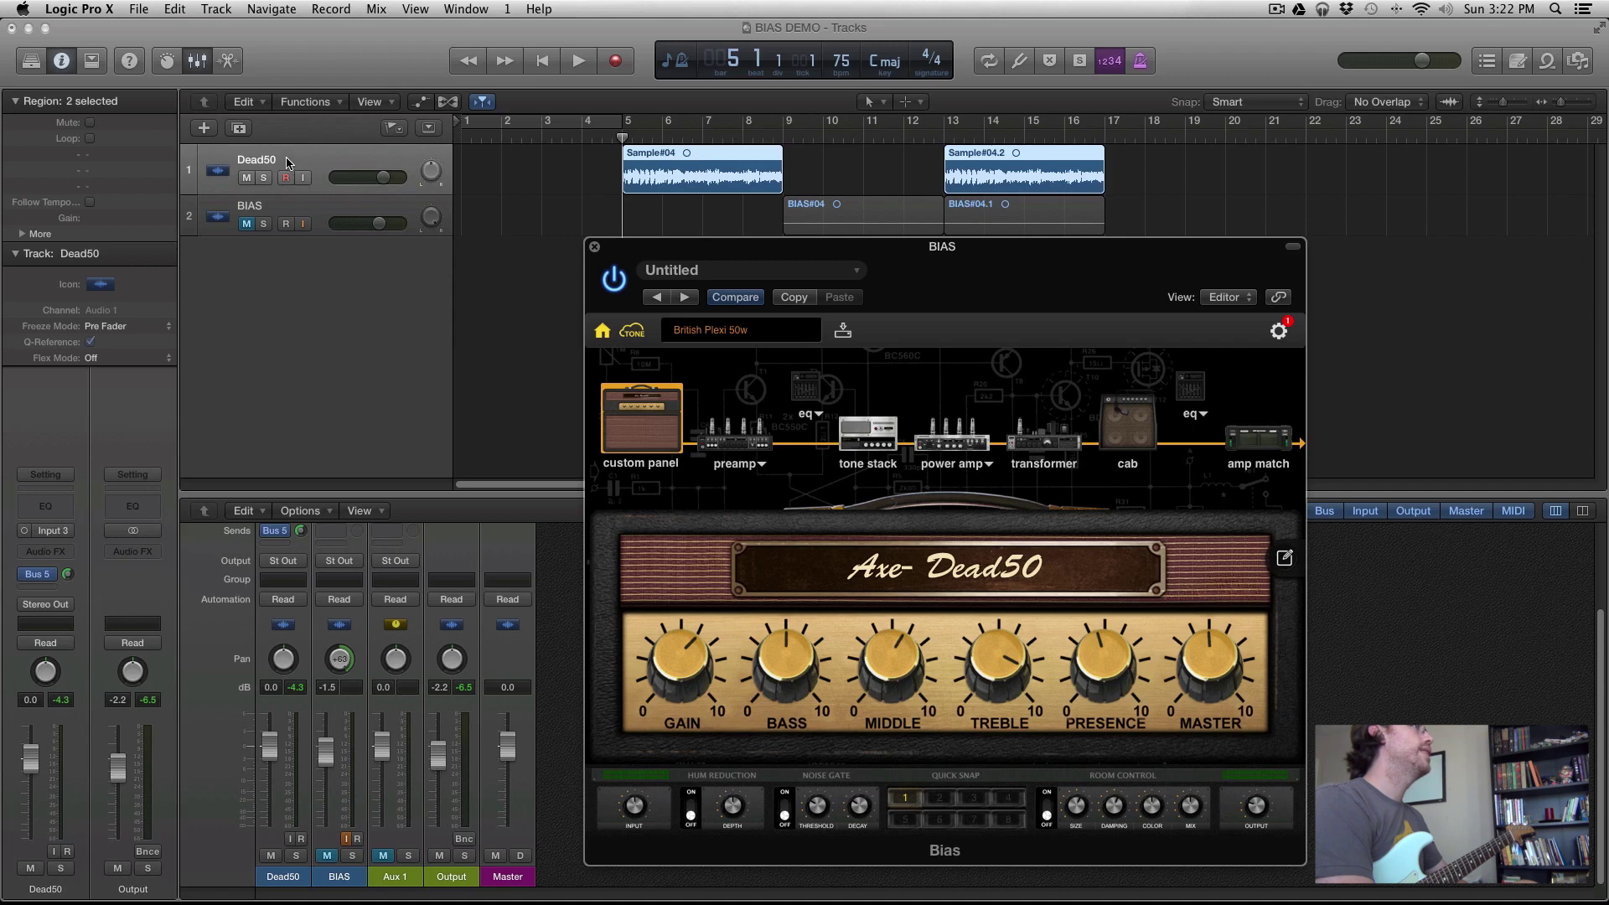
Route Bus 5 into the BIAS track, unmute it, and show the amp match section
{"action": "left_click", "coordinate": [286, 208]}
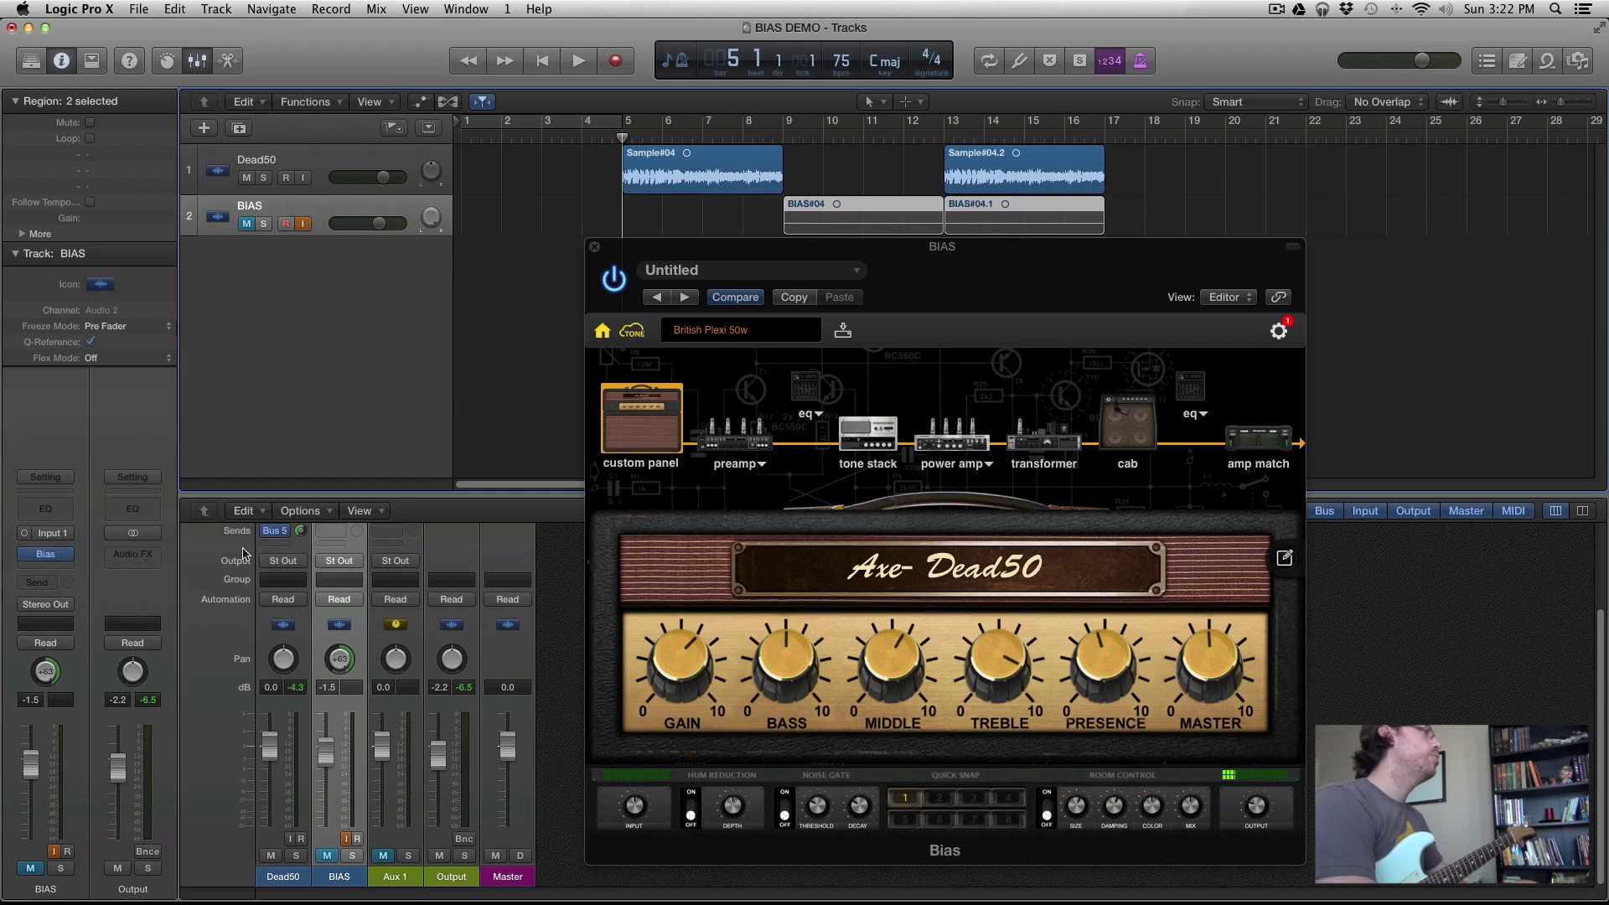
{"action": "left_click", "coordinate": [61, 539]}
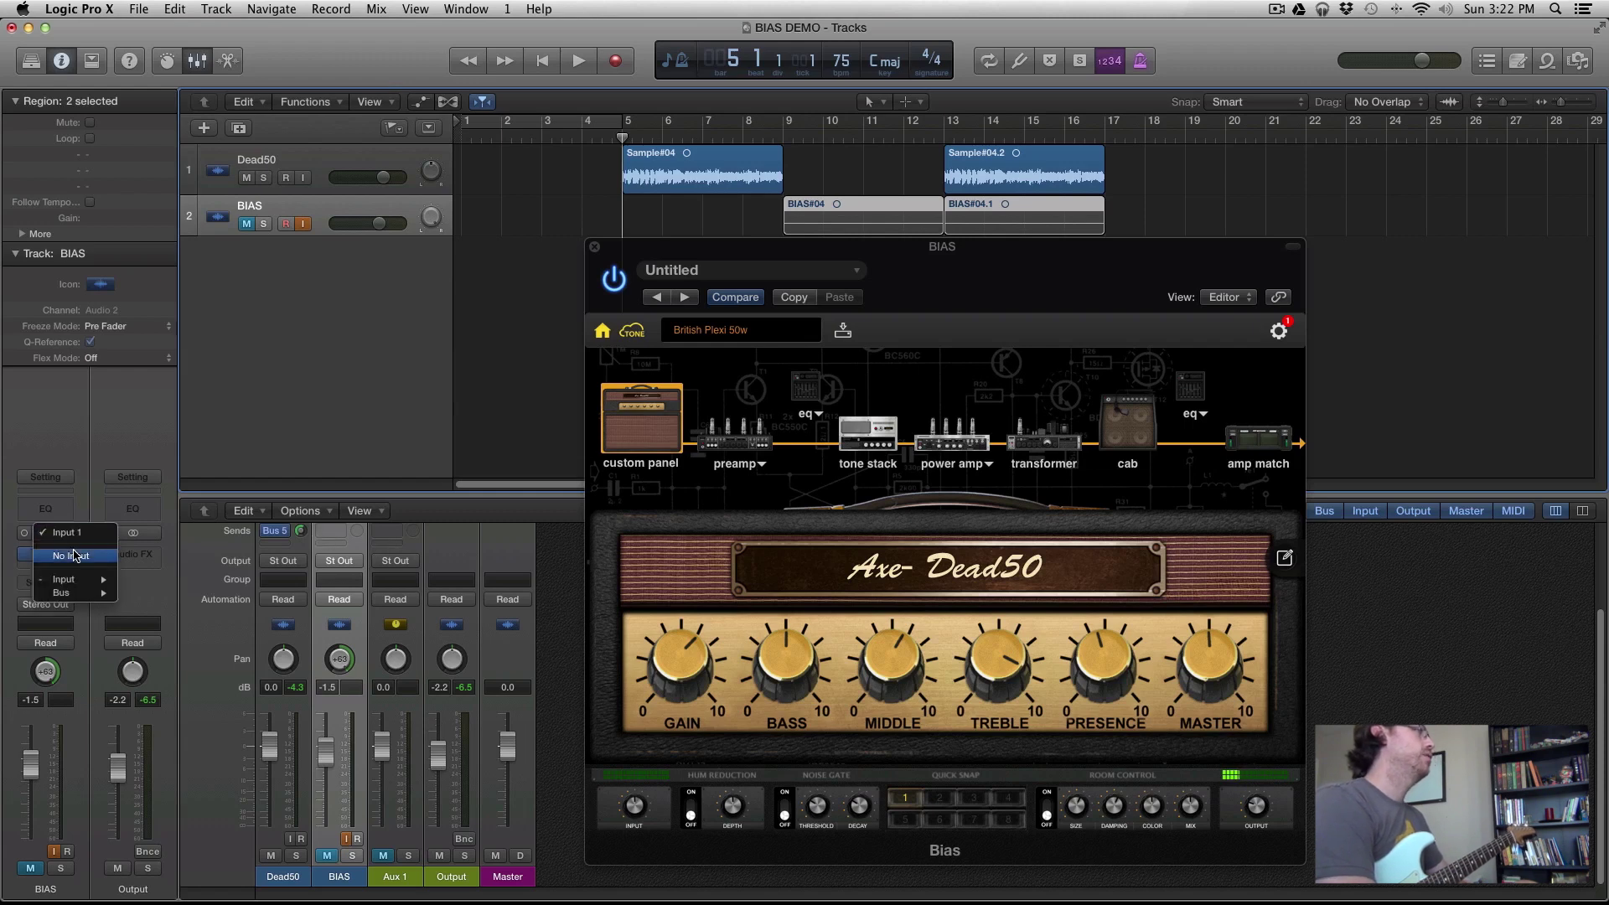
{"action": "mouse_move", "coordinate": [87, 595]}
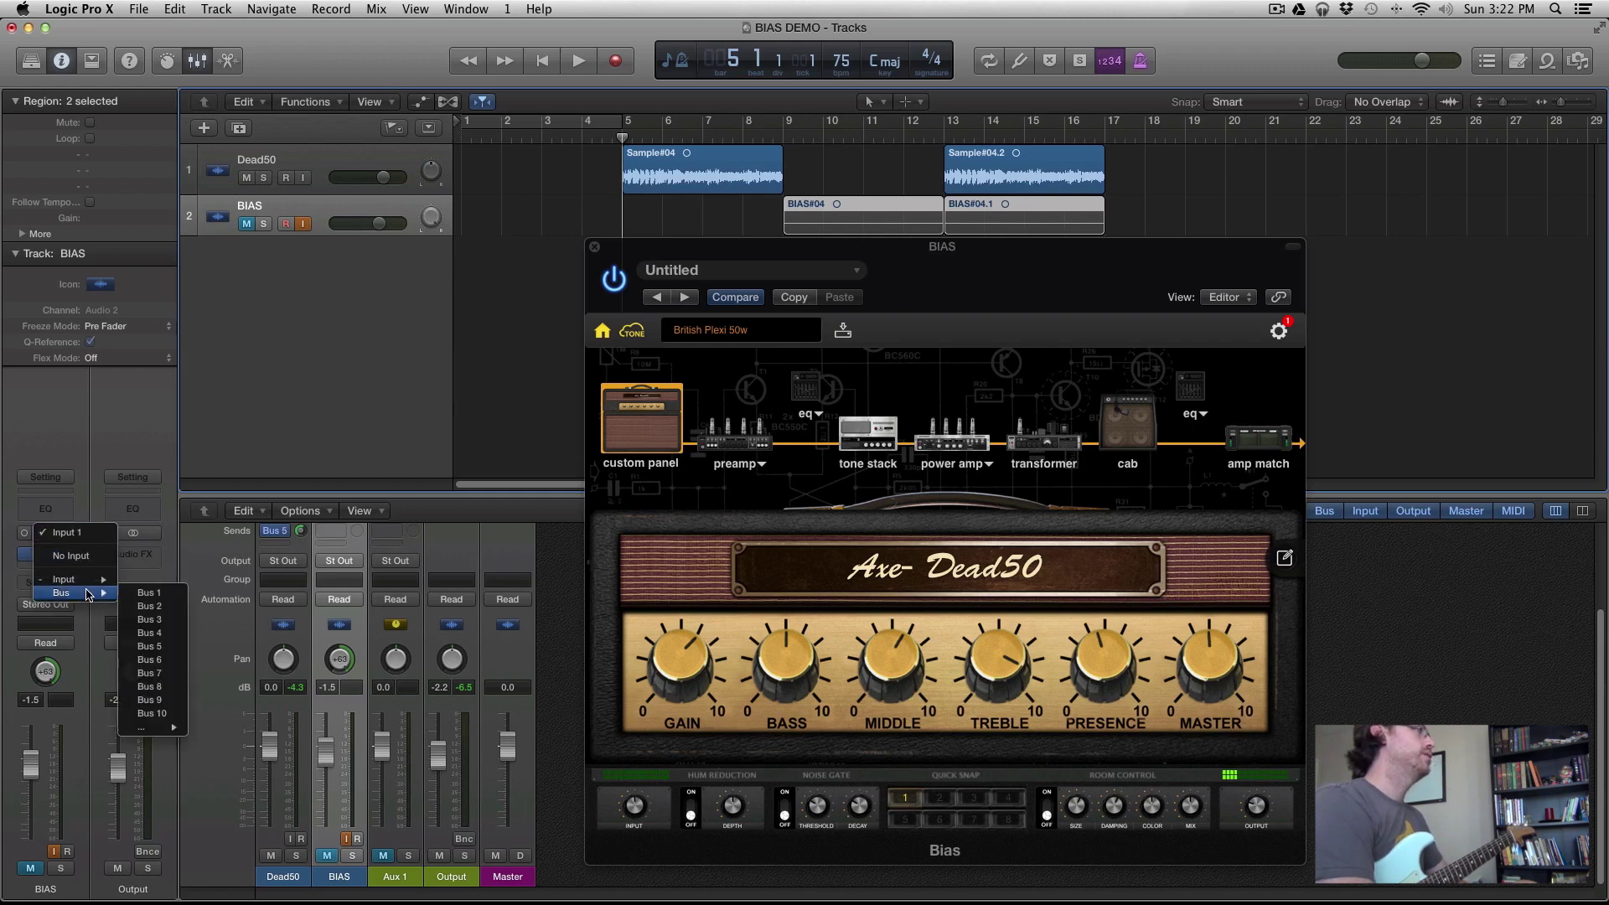
{"action": "left_click", "coordinate": [163, 646]}
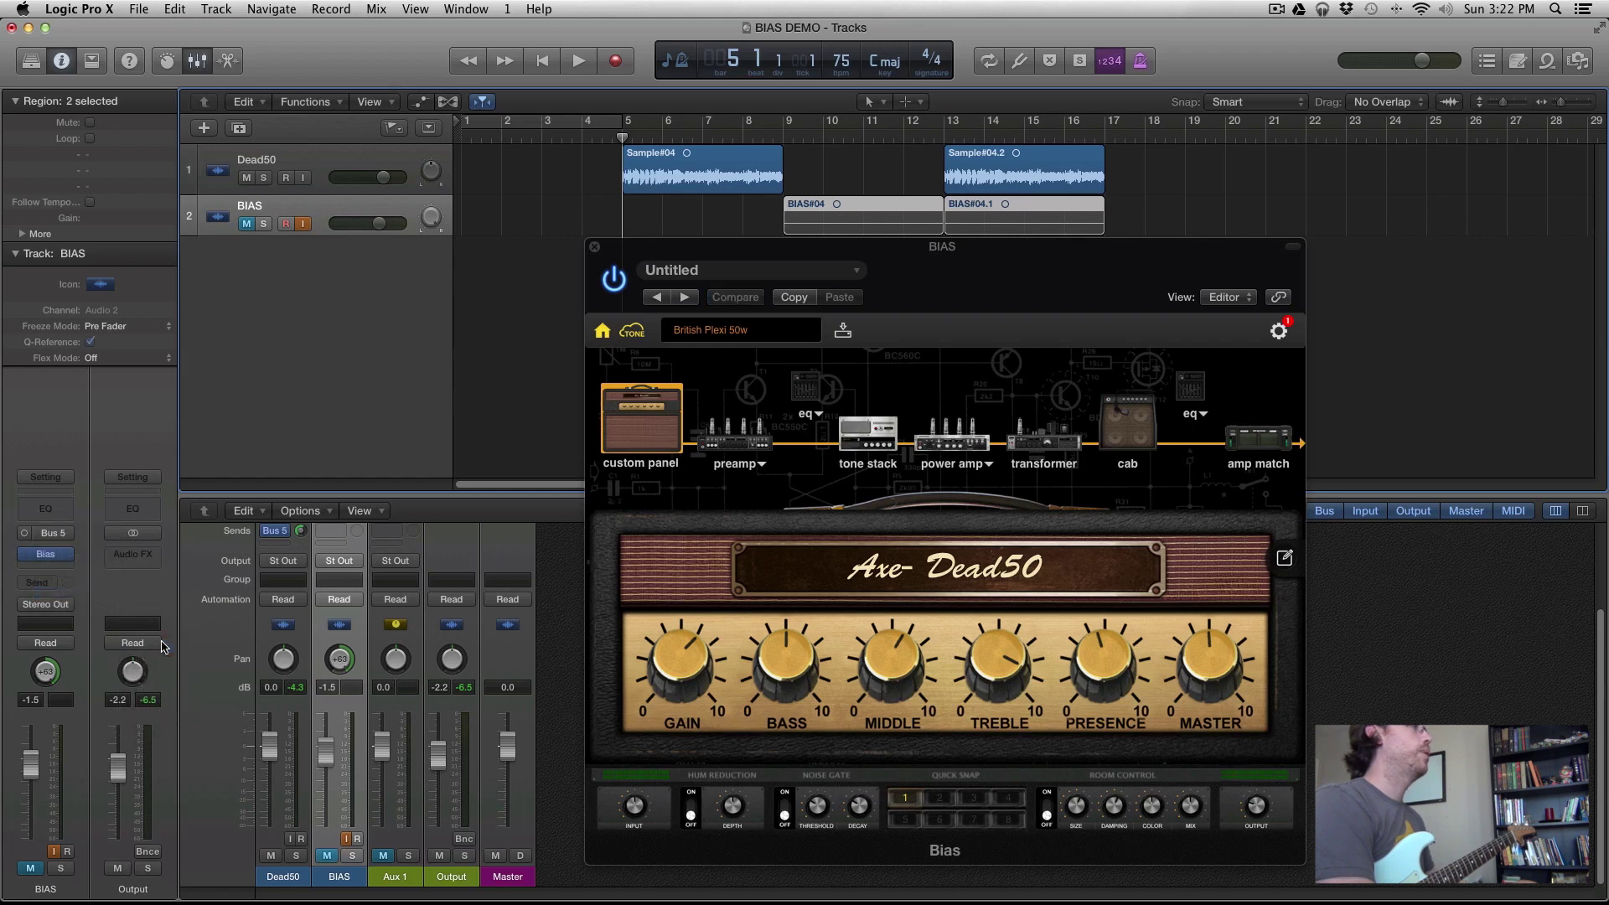
{"action": "left_click", "coordinate": [247, 224]}
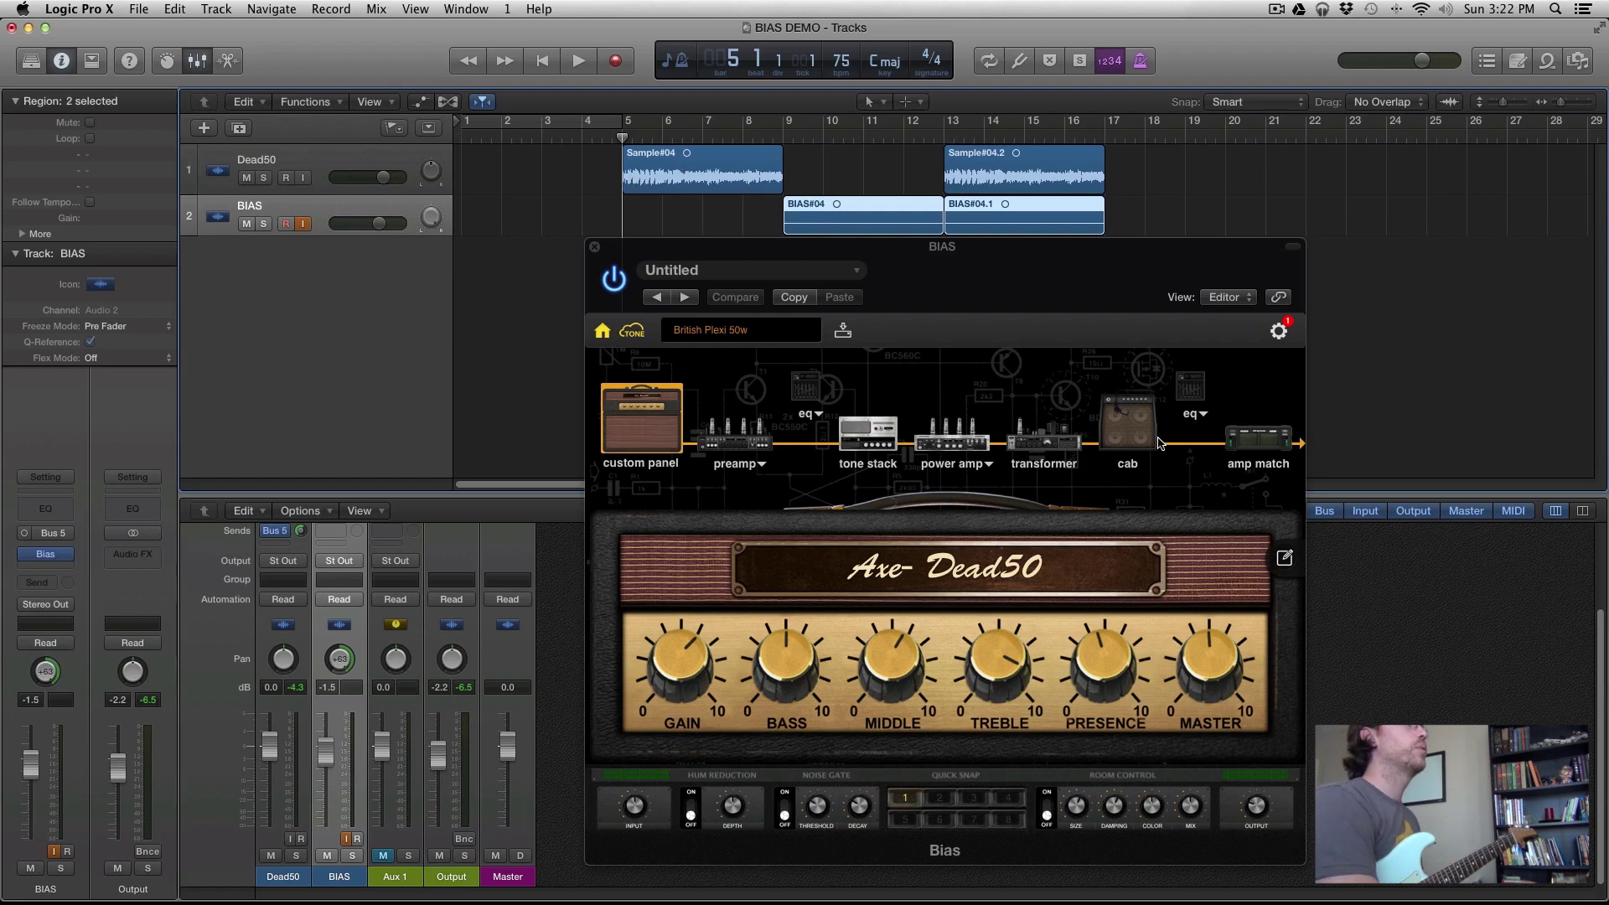
{"action": "left_click", "coordinate": [1276, 442]}
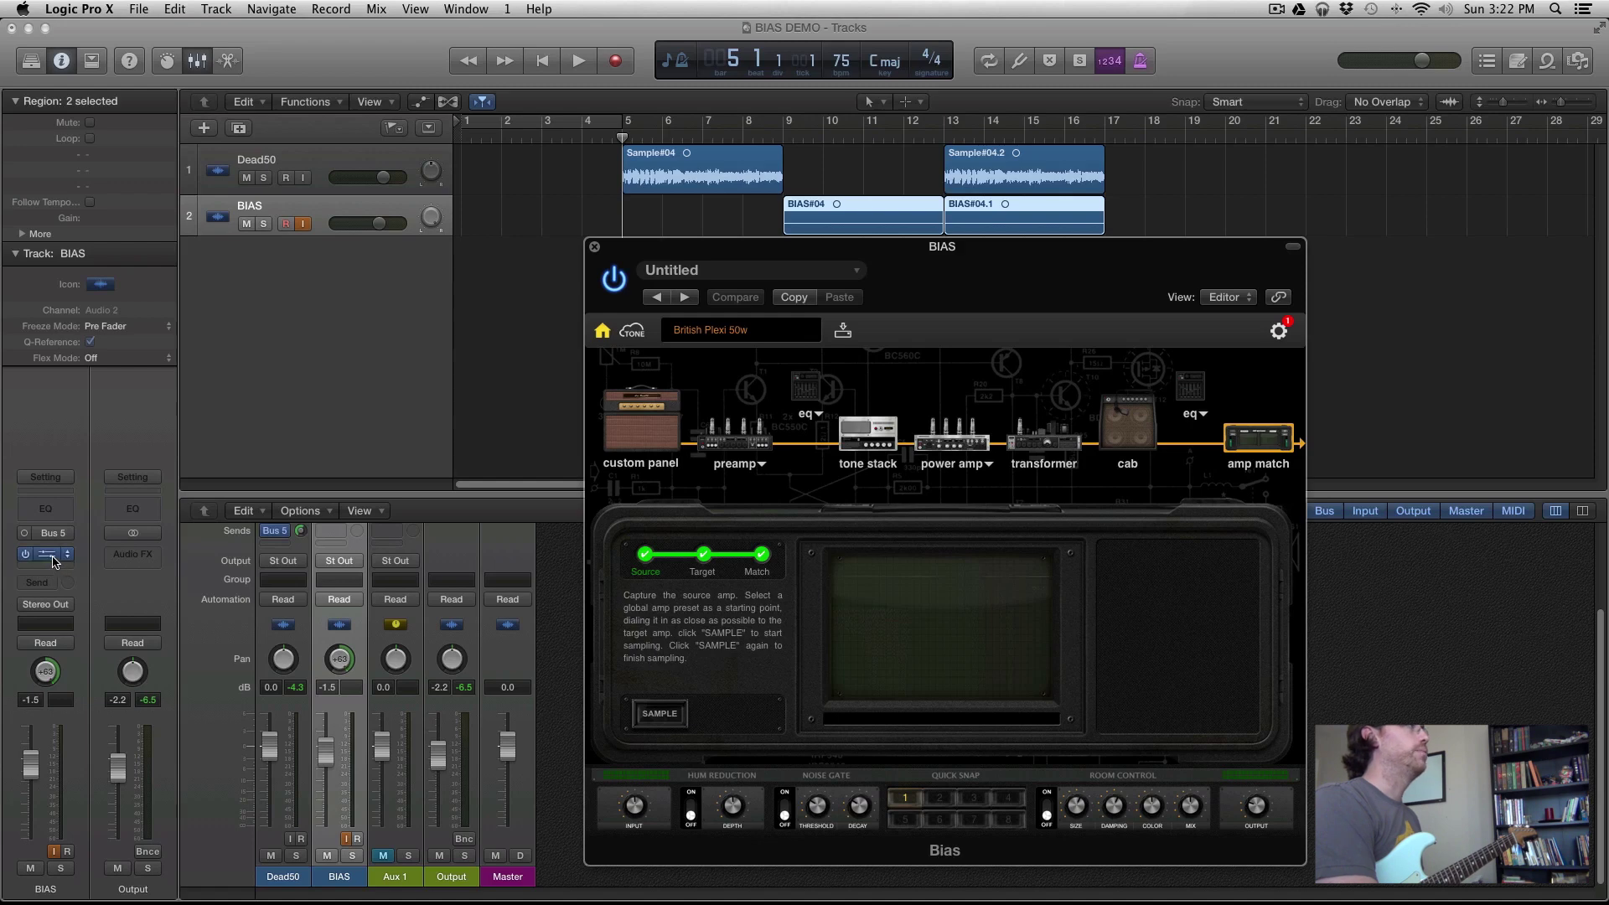
Switch the BIAS track input from Bus 5 to Input 1 and play briefly to check the signal
{"action": "left_click", "coordinate": [54, 537]}
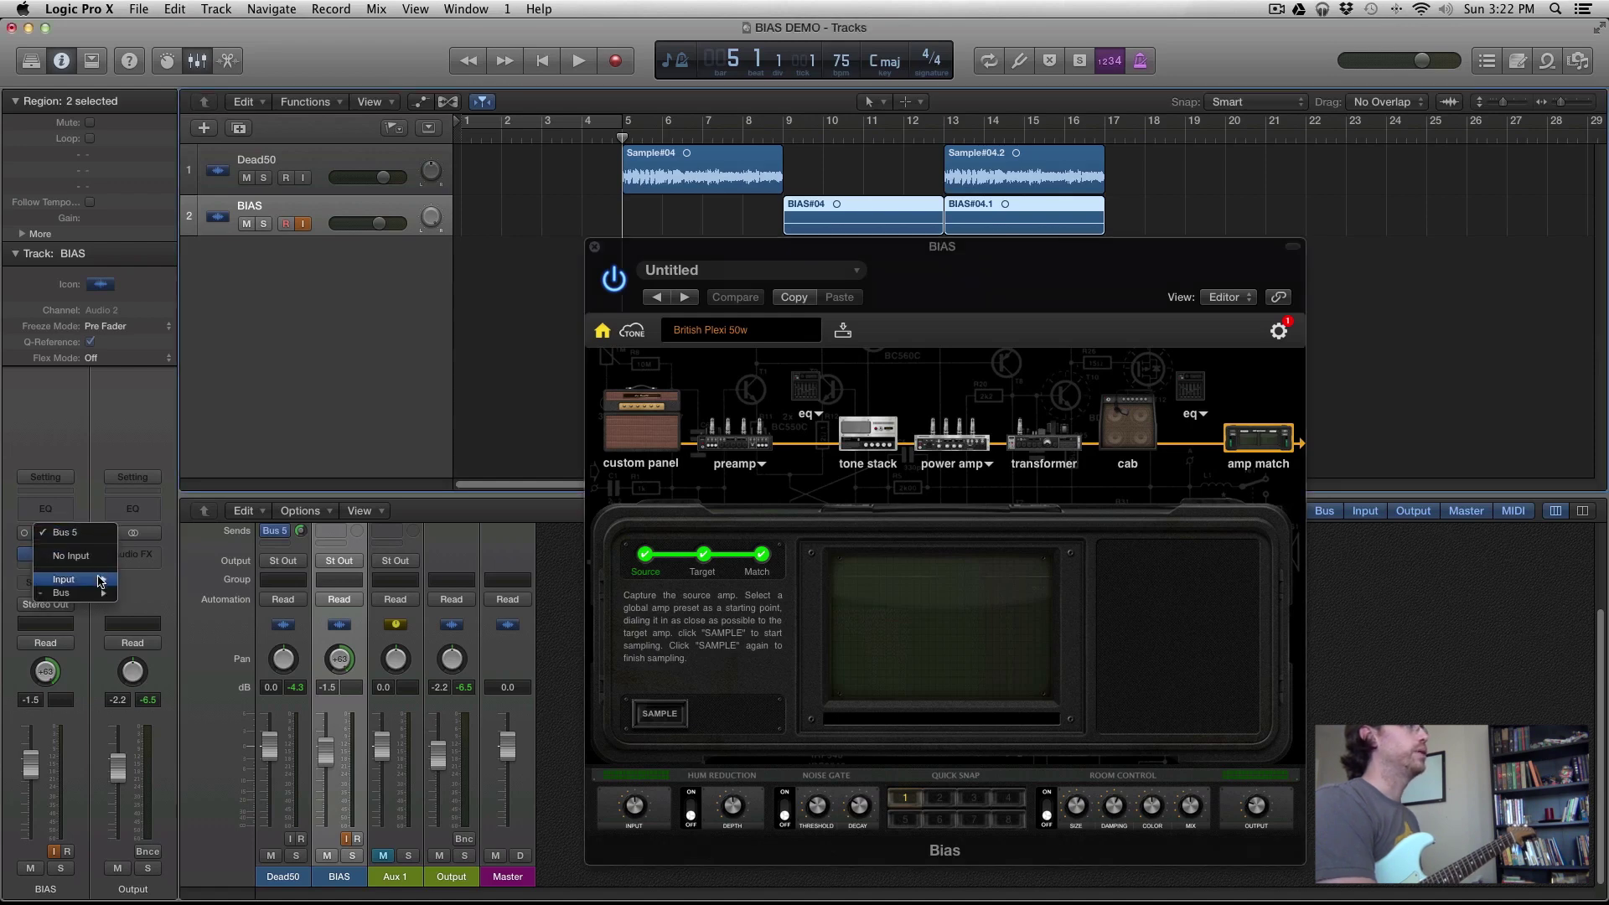
{"action": "mouse_move", "coordinate": [102, 580]}
{"action": "left_click", "coordinate": [151, 580]}
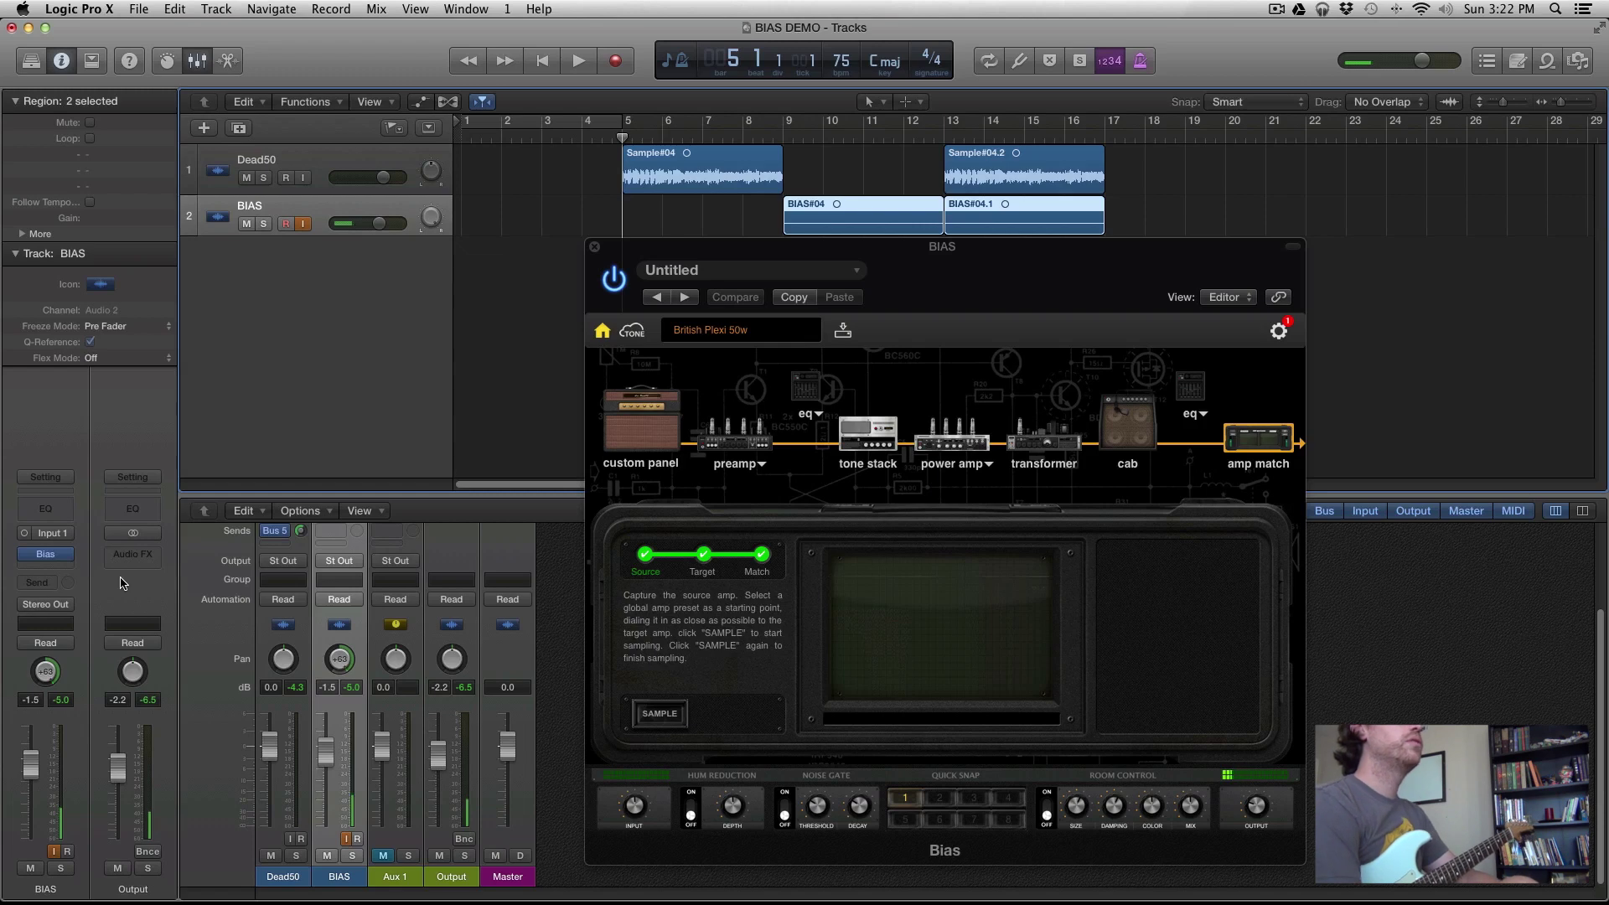
{"action": "key", "text": "space"}
{"action": "key", "text": "space"}
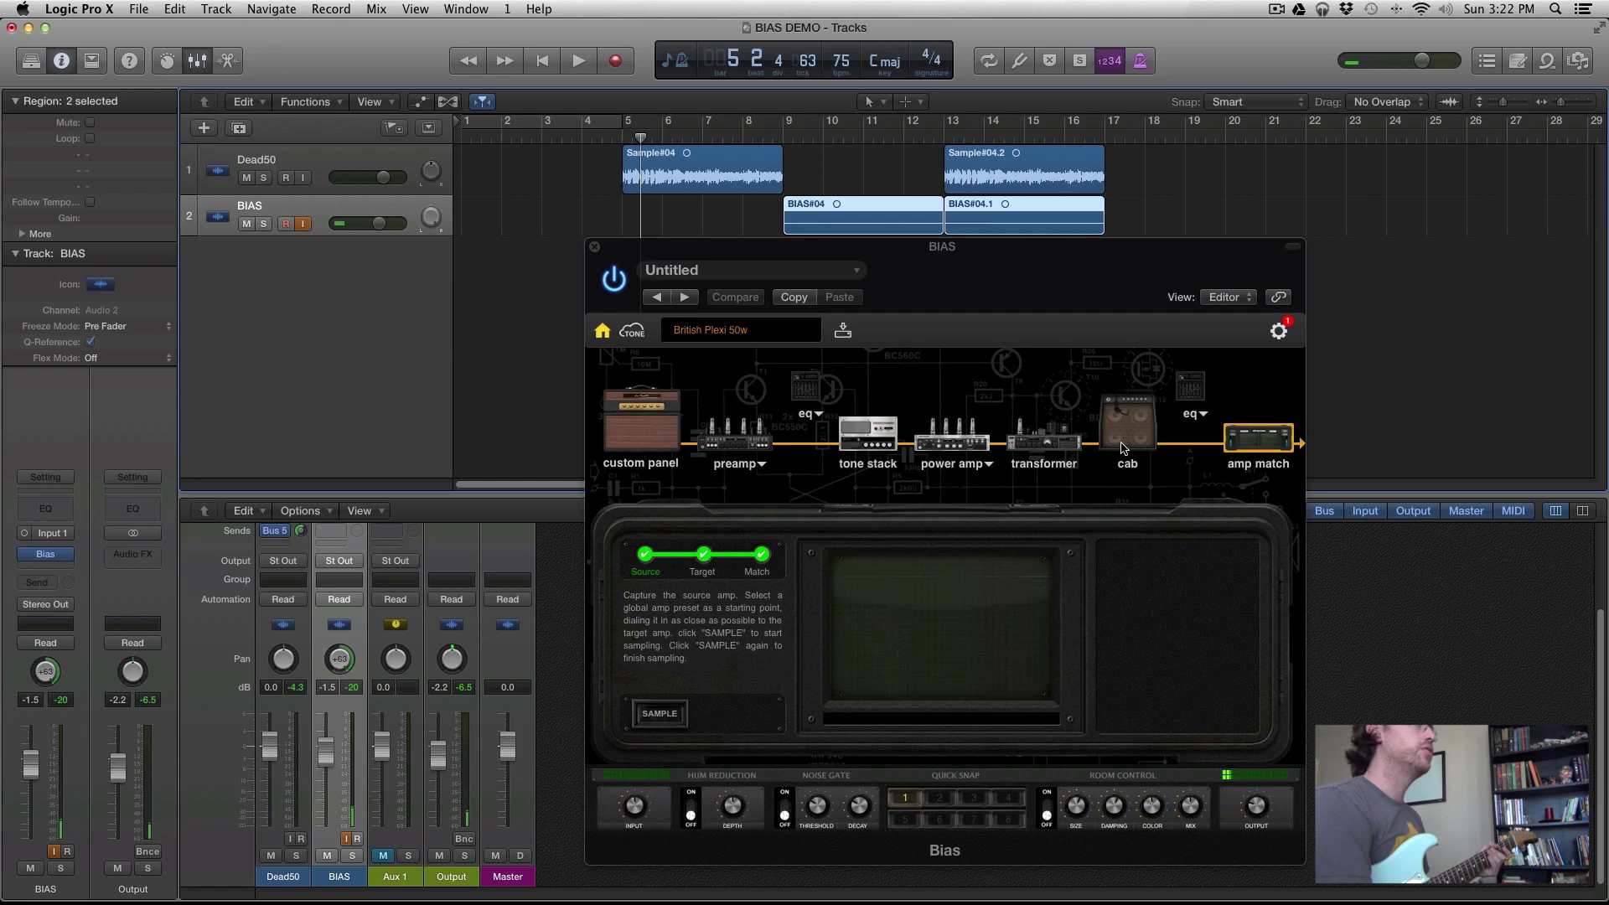
Start SAMPLE while playing the live guitar, then stop it to finish sampling the source amp
{"action": "left_click", "coordinate": [659, 715]}
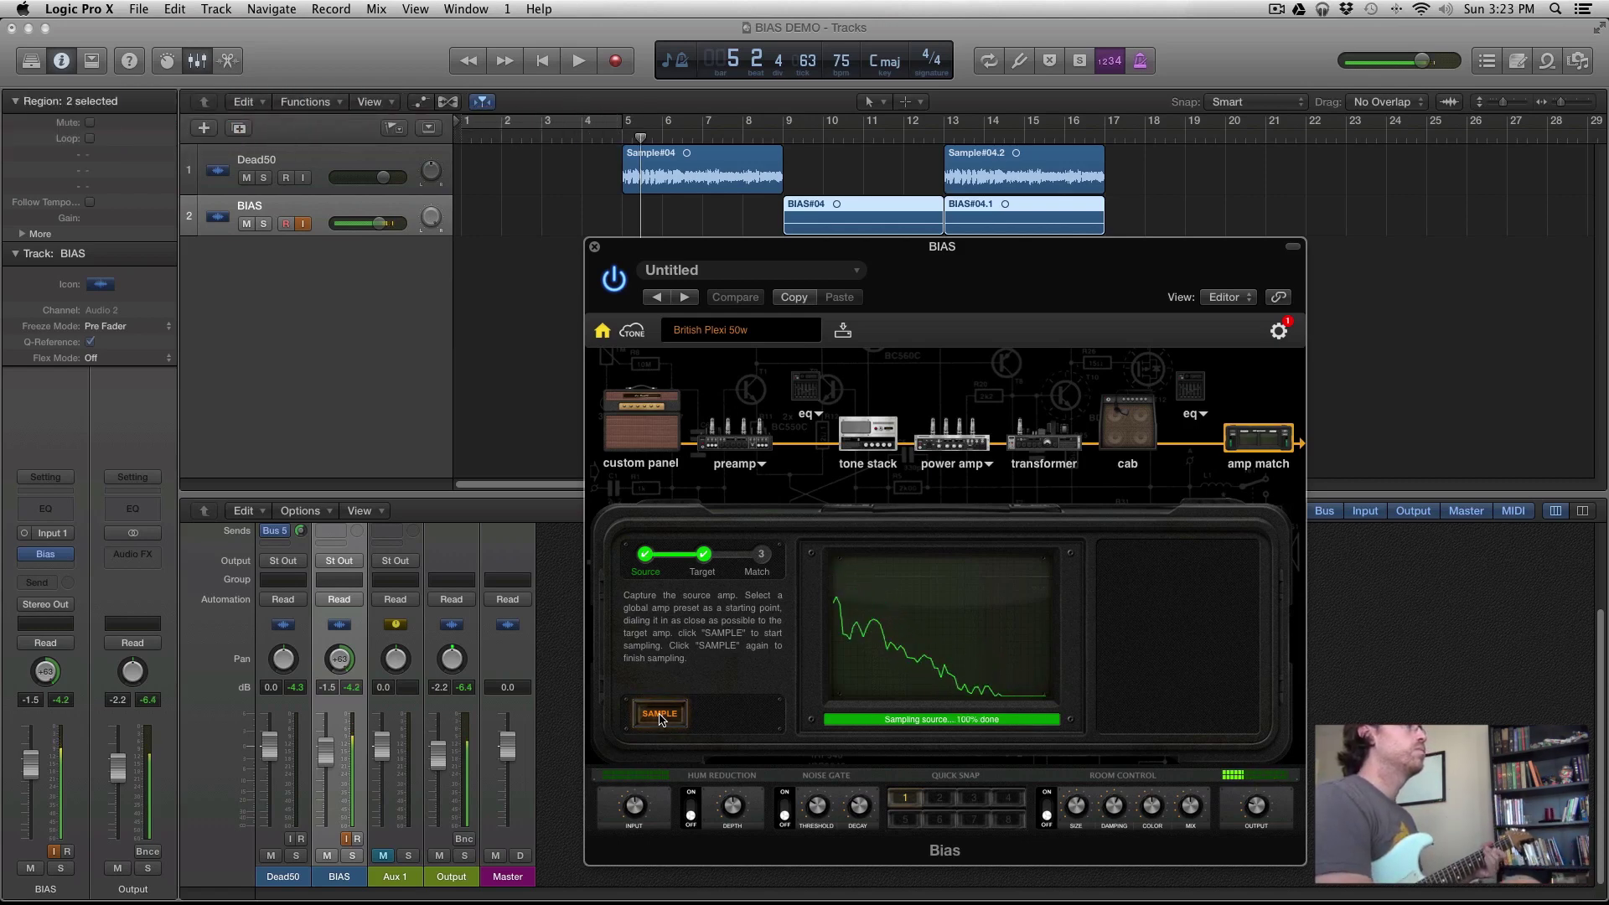
{"action": "left_click", "coordinate": [660, 715]}
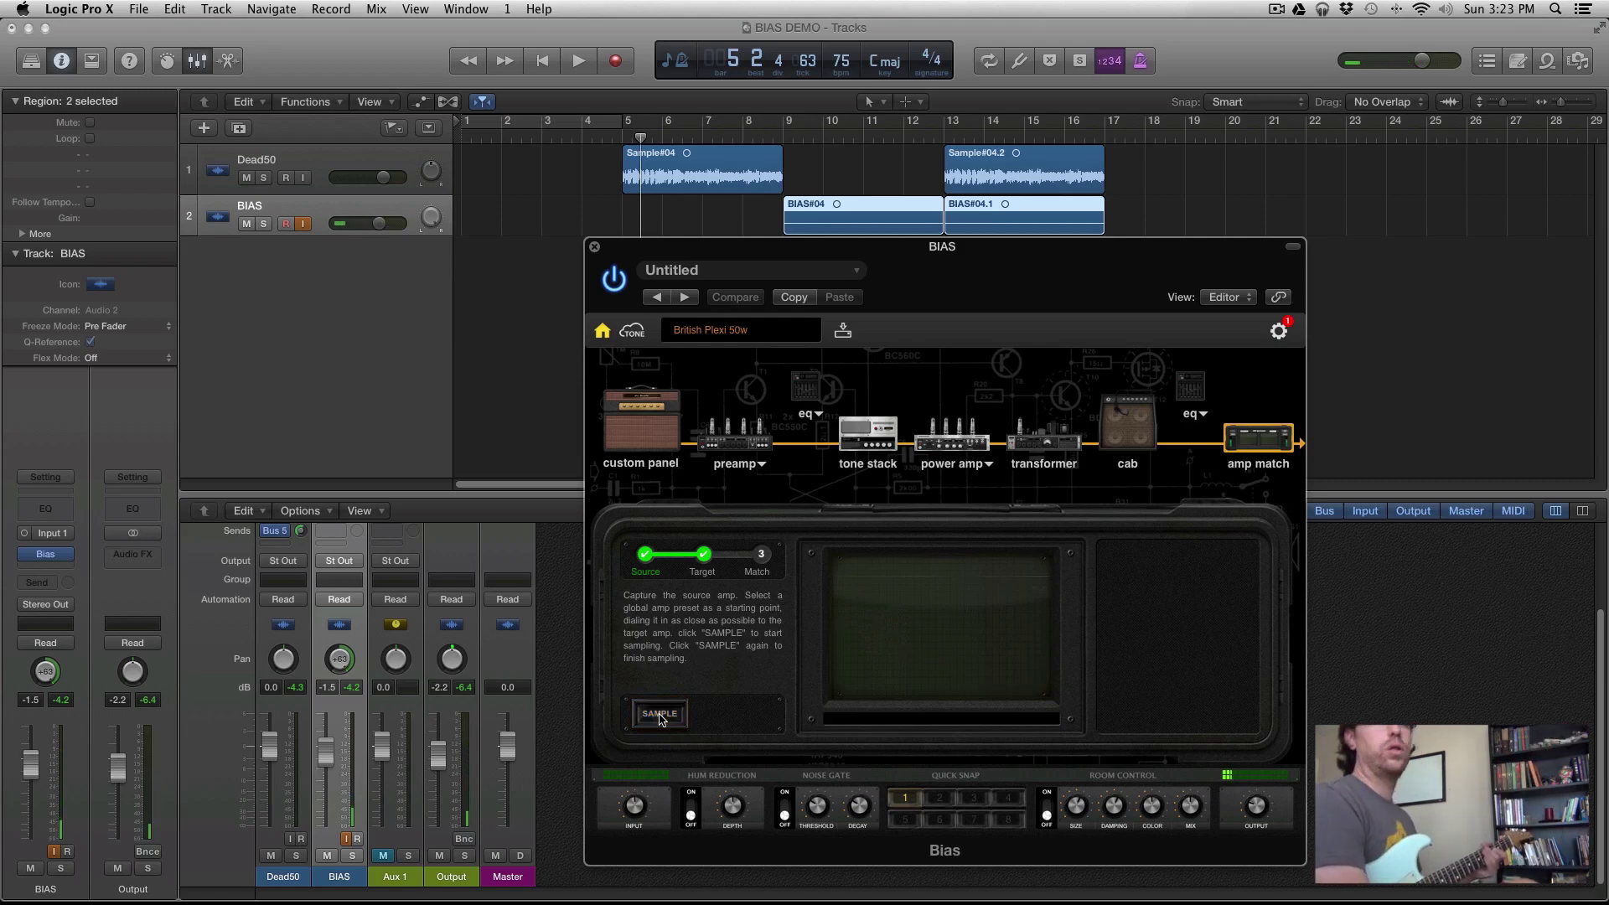
Advance to the Target step, route Bus 5 back into the BIAS track, and set the playhead to bar 5
{"action": "left_click", "coordinate": [704, 556]}
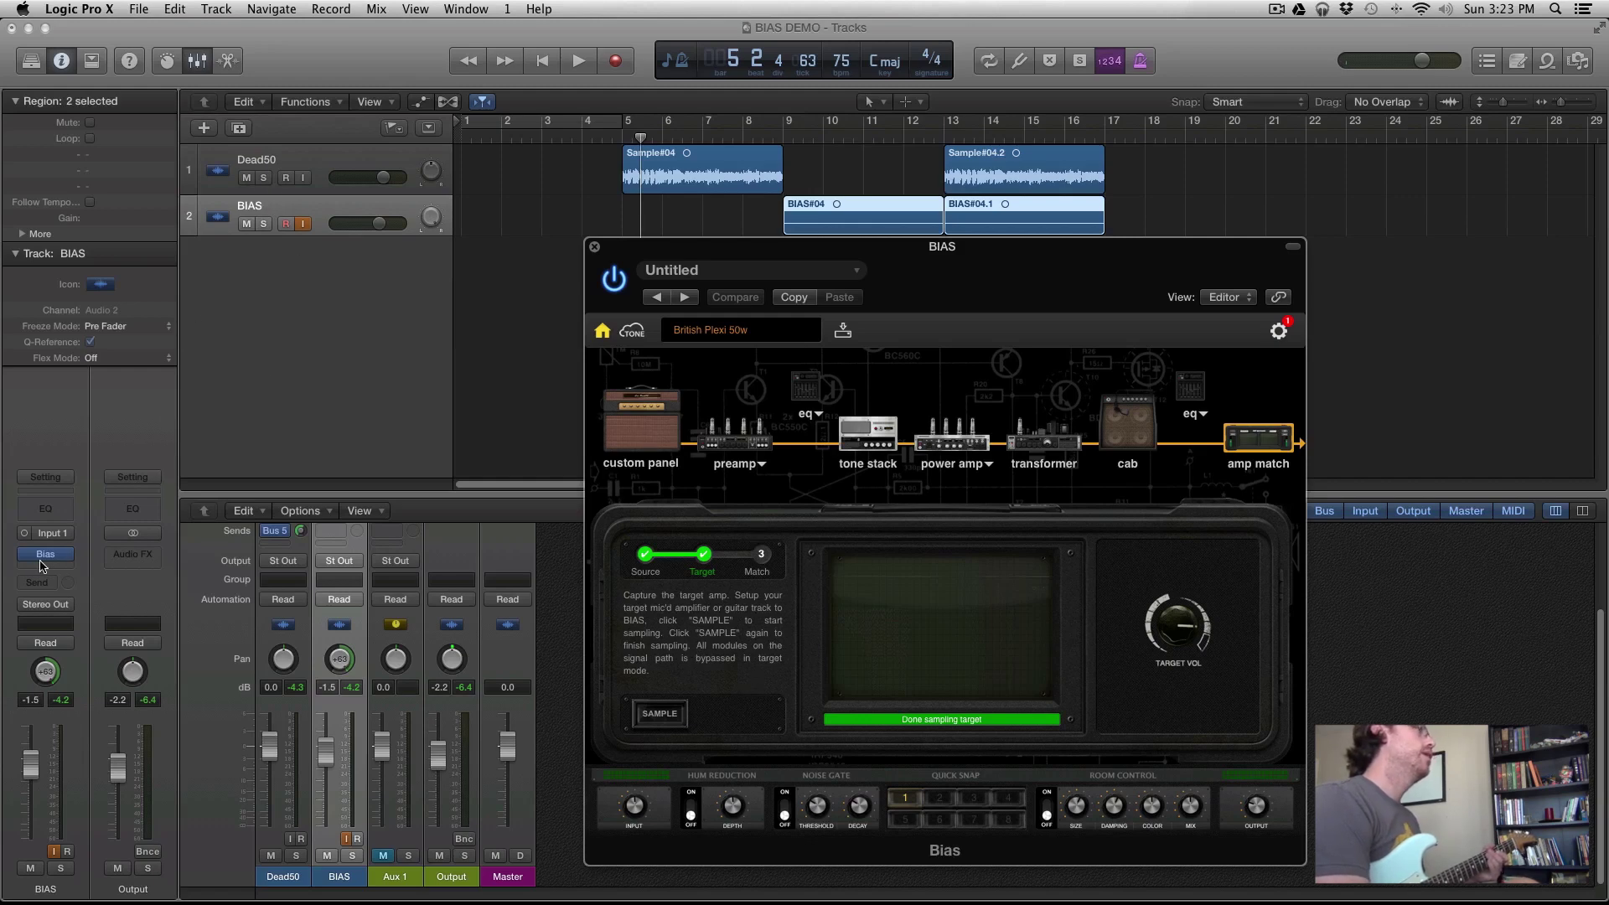
{"action": "left_click", "coordinate": [54, 534]}
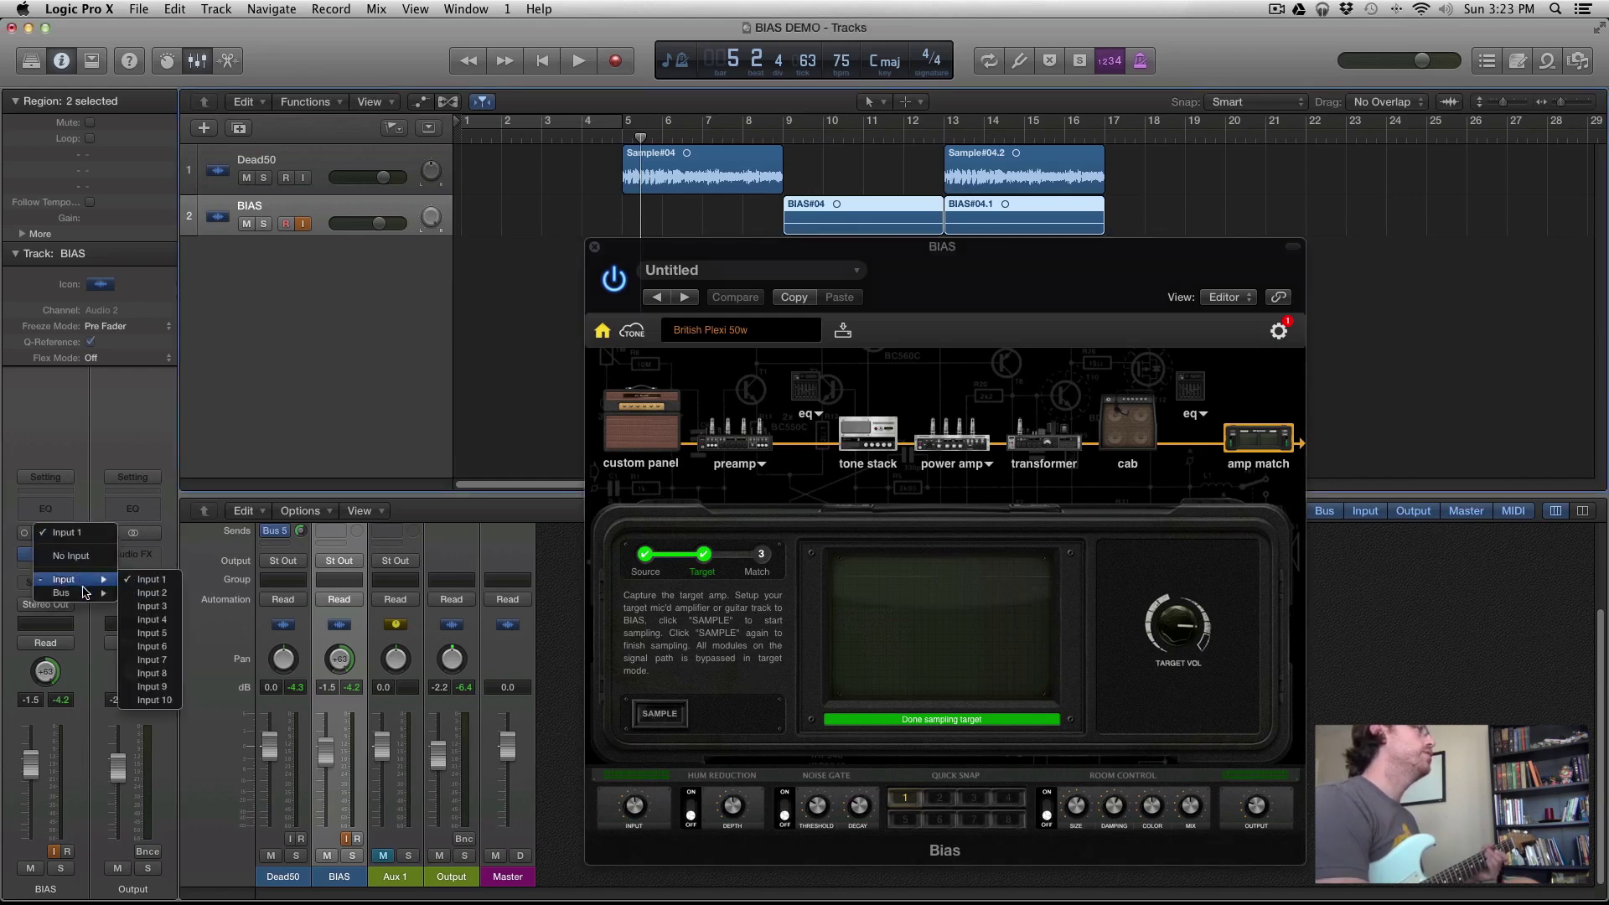
{"action": "mouse_move", "coordinate": [83, 593]}
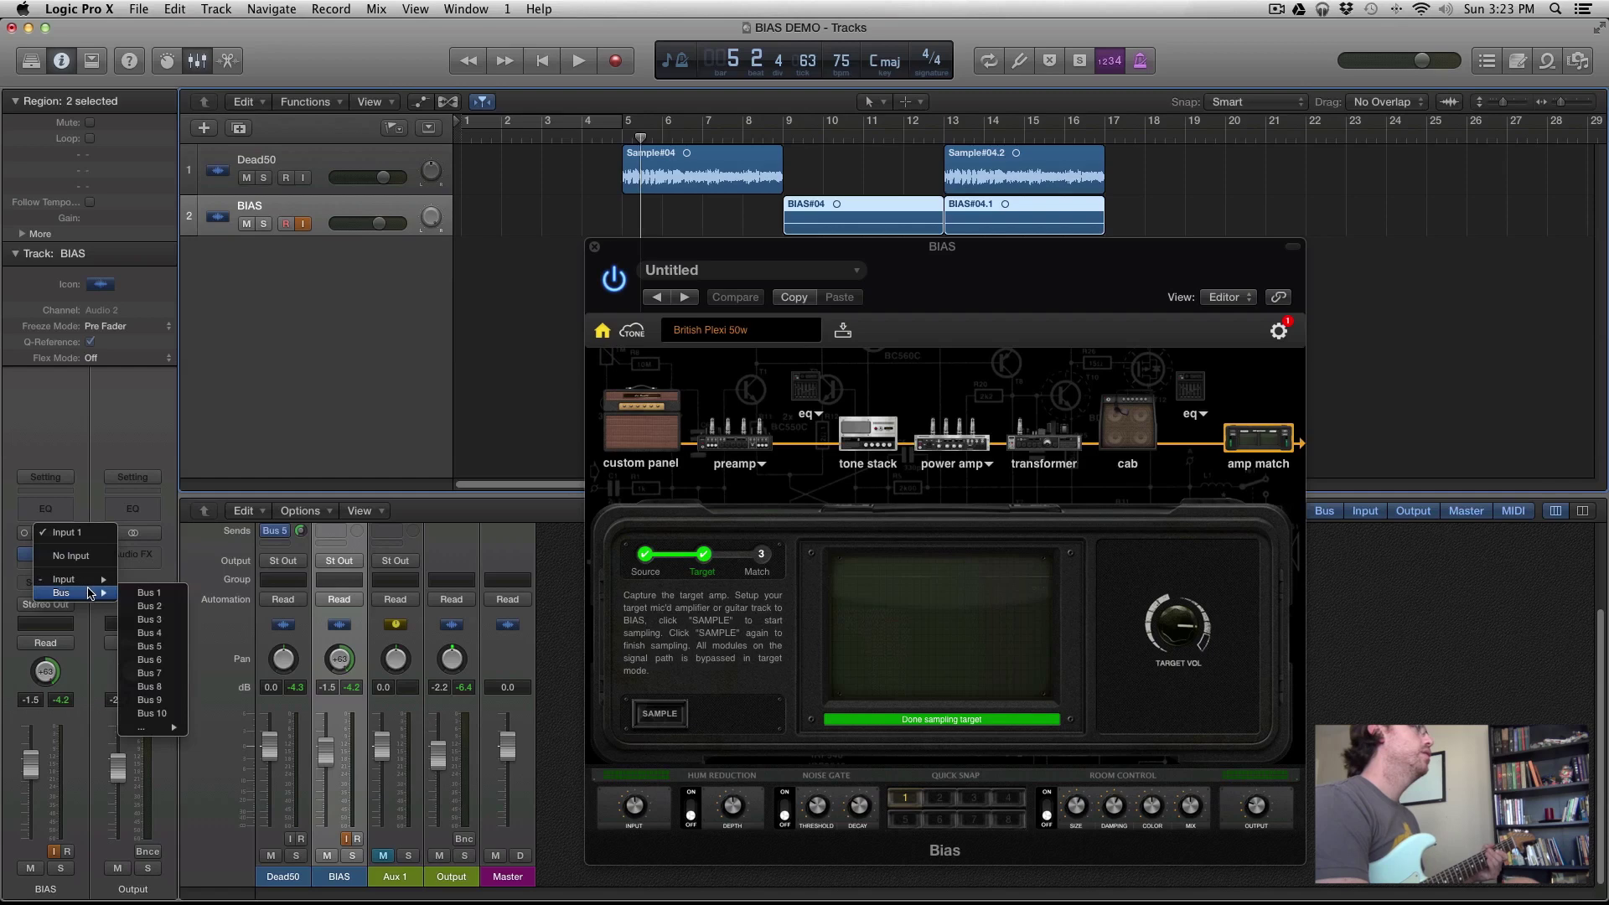
{"action": "left_click", "coordinate": [151, 646]}
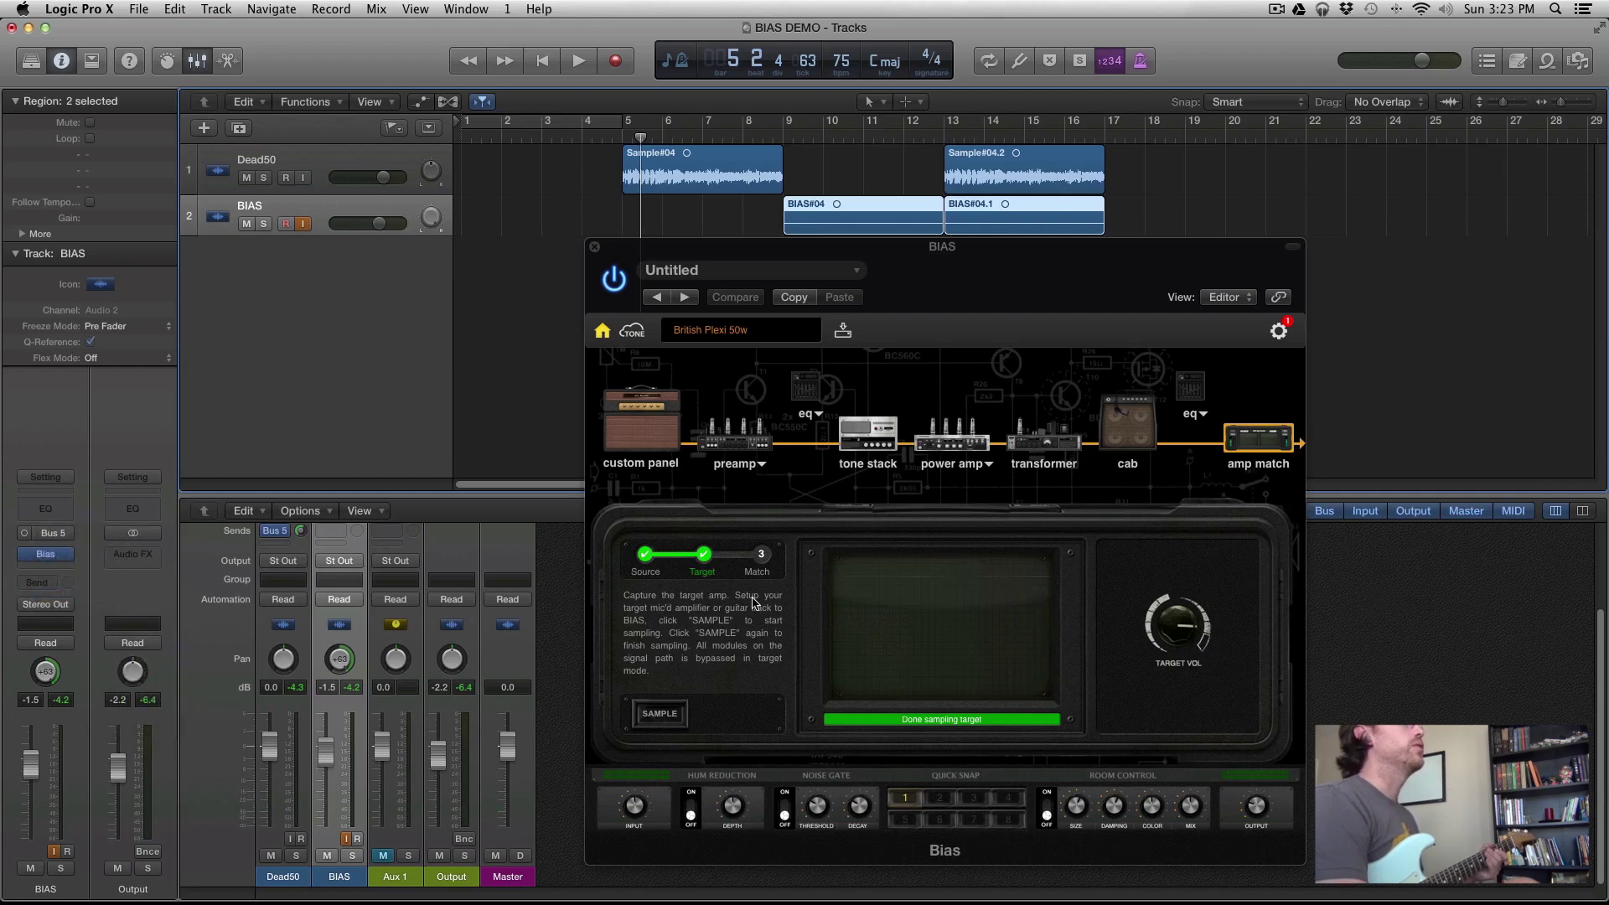
{"action": "left_click", "coordinate": [623, 134]}
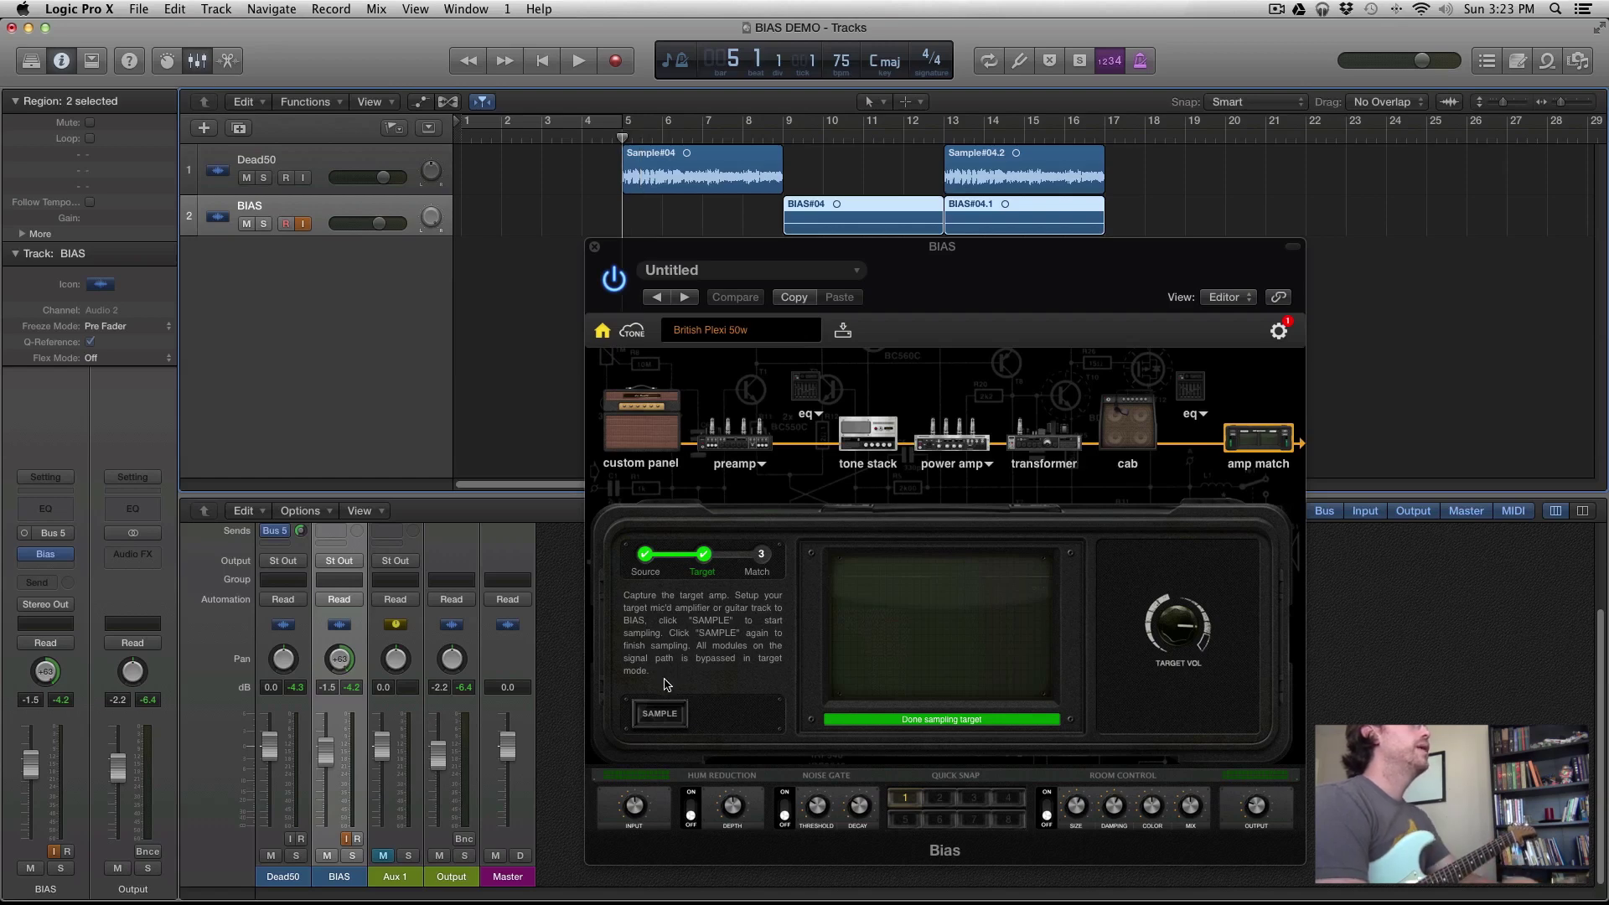
Sample the target amp during Dead50 playback, then put region Sample#04.2 back at bar 13
{"action": "left_click", "coordinate": [660, 713]}
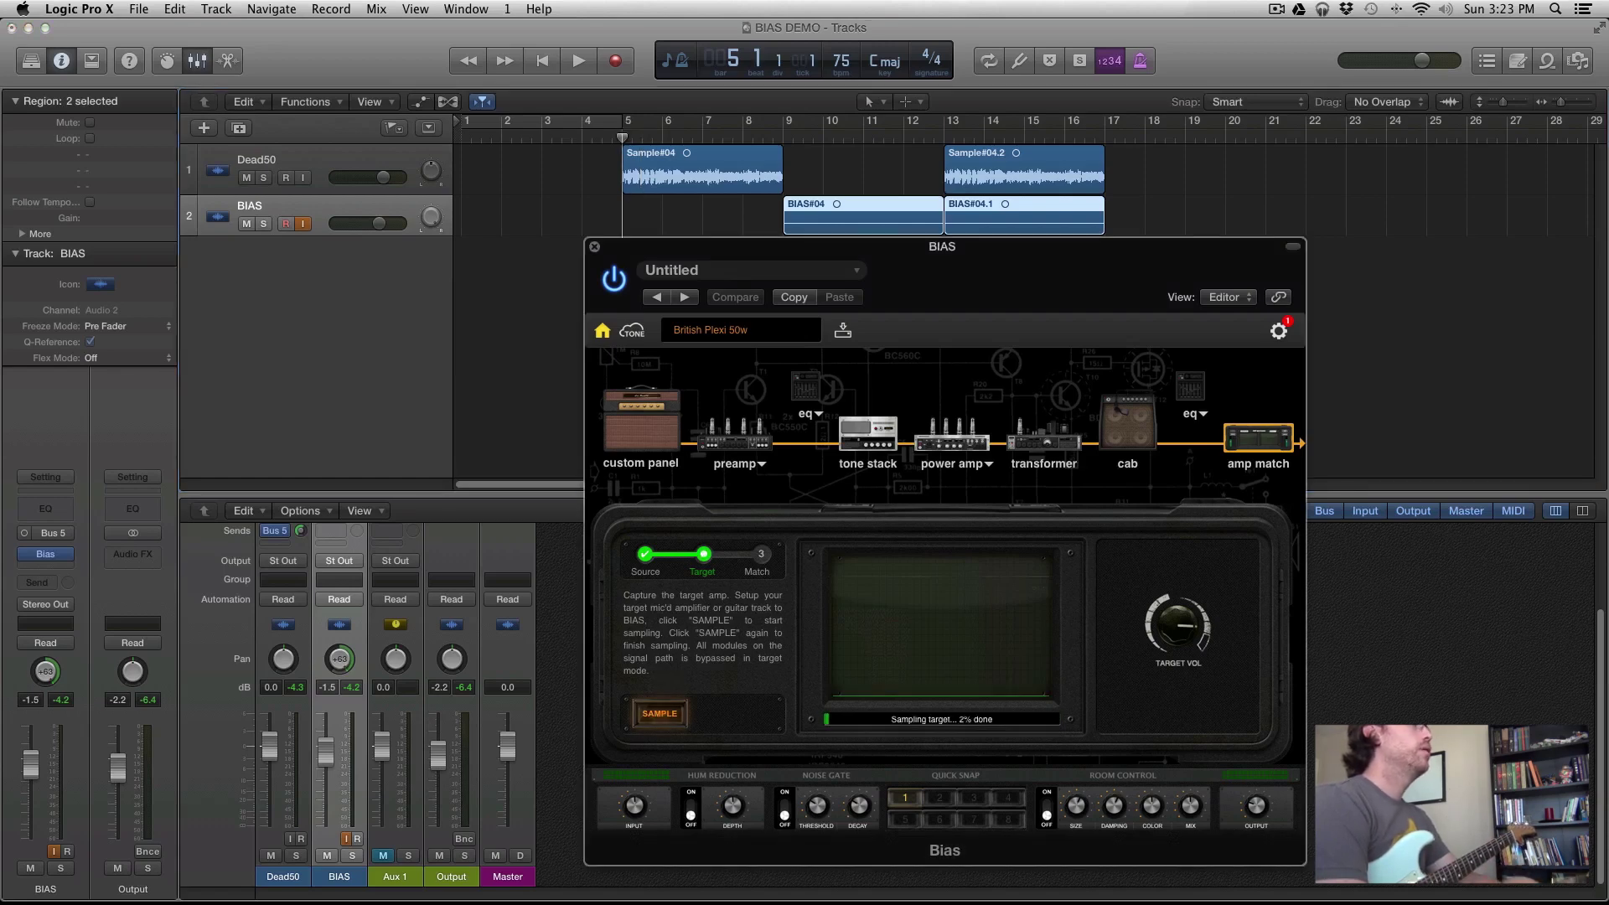
{"action": "key", "text": "space"}
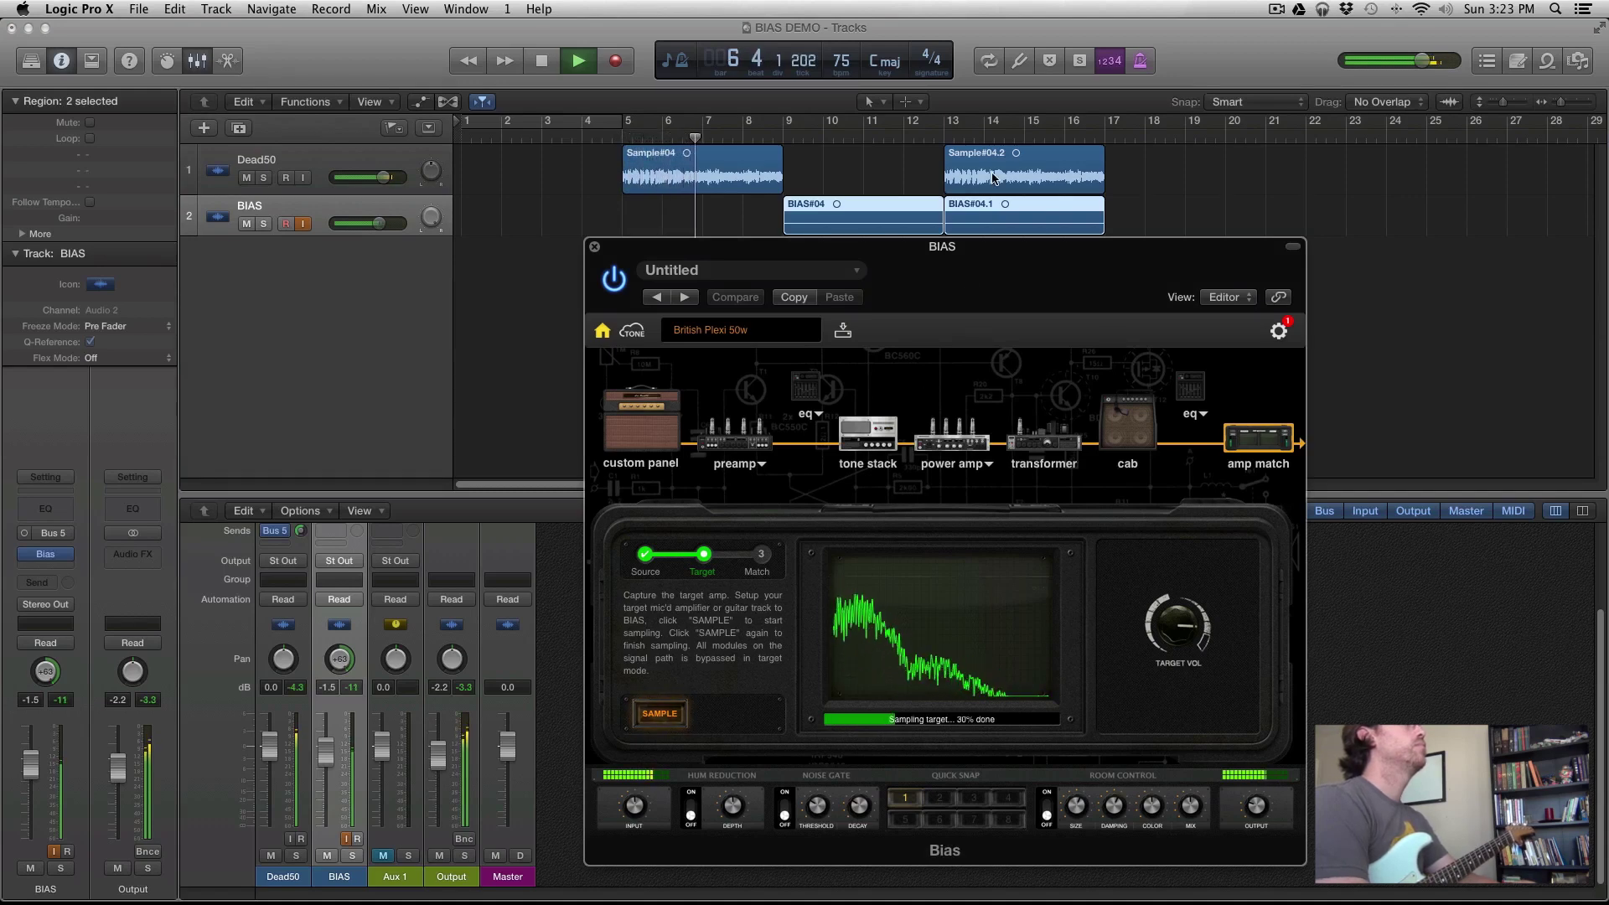
{"action": "left_click_drag", "start_coordinate": [988, 162], "coordinate": [810, 160]}
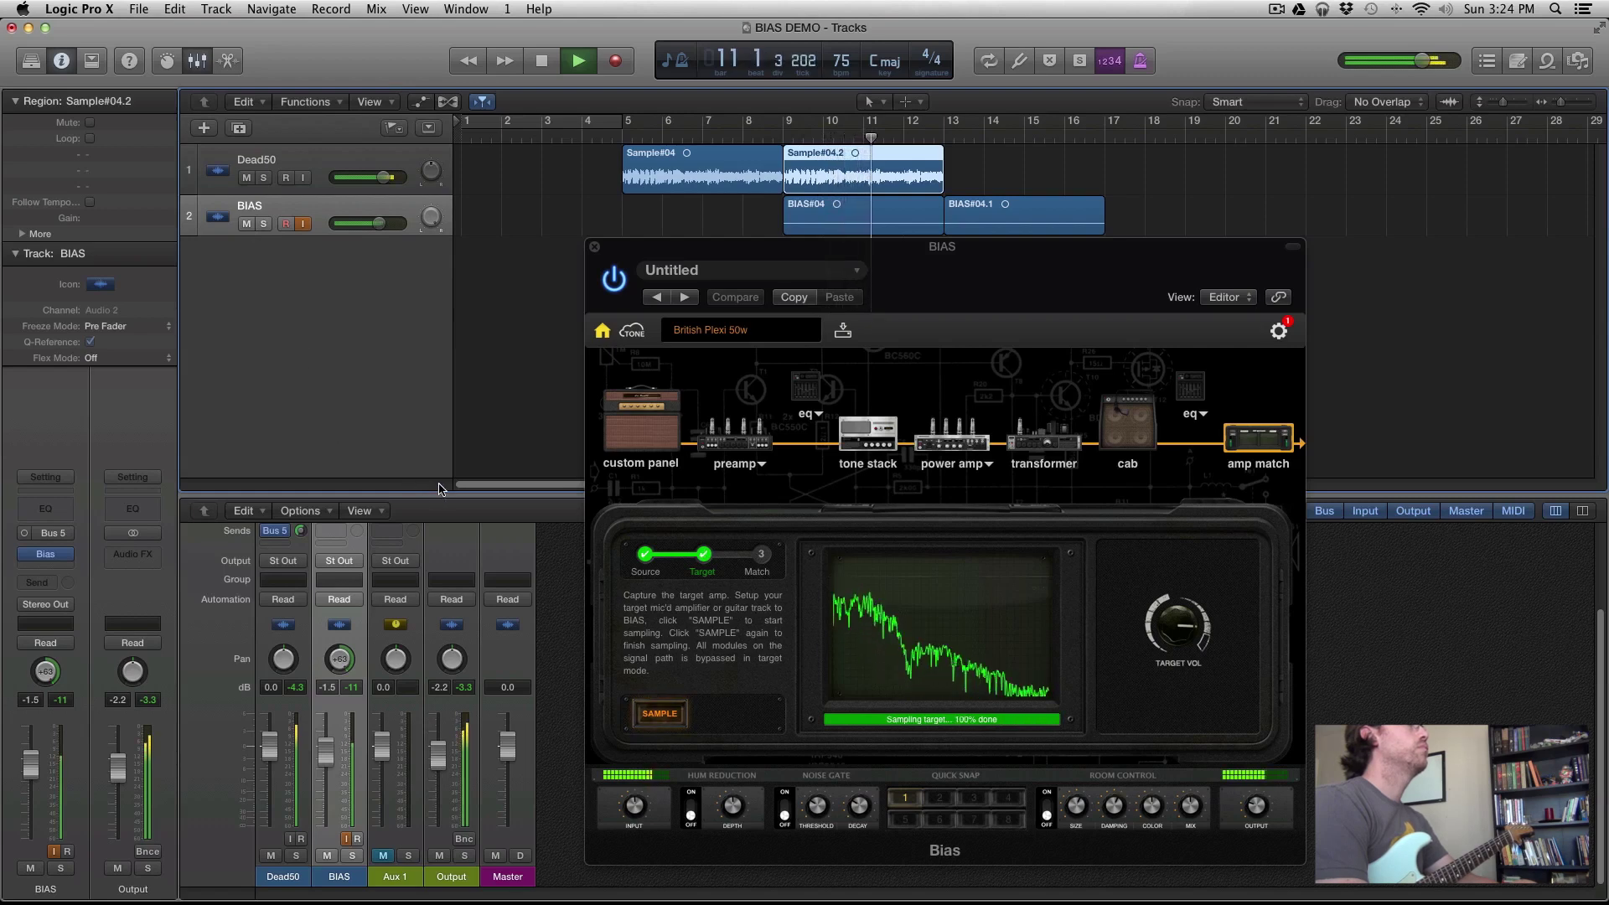
{"action": "left_click", "coordinate": [656, 717]}
{"action": "key", "text": "space"}
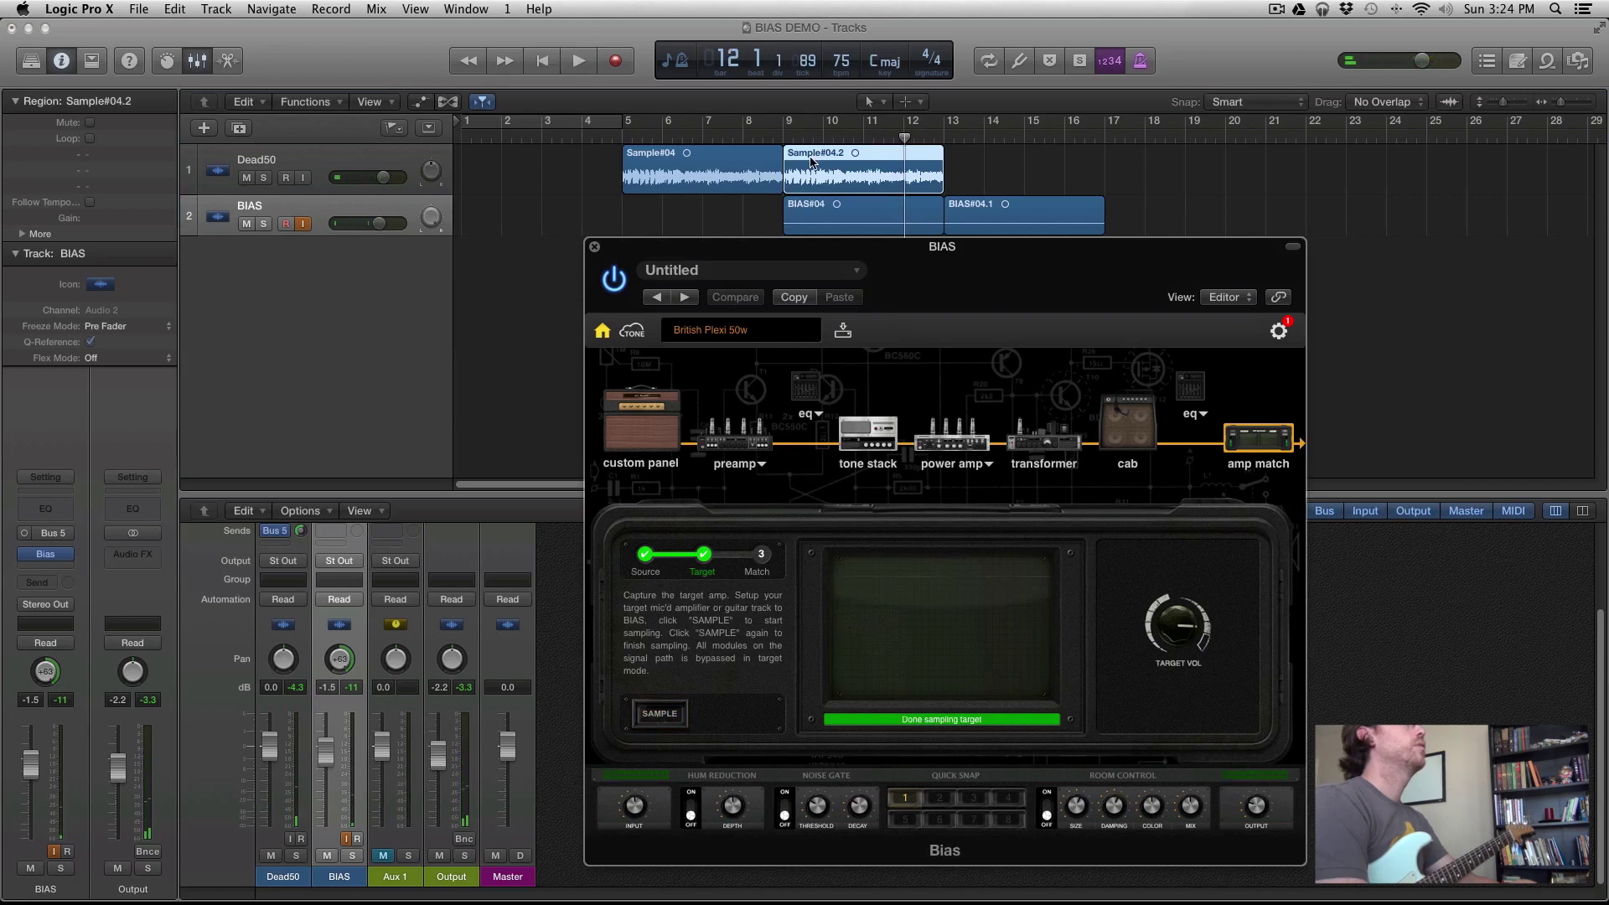
{"action": "left_click_drag", "start_coordinate": [822, 158], "coordinate": [968, 156]}
{"action": "left_click", "coordinate": [625, 136]}
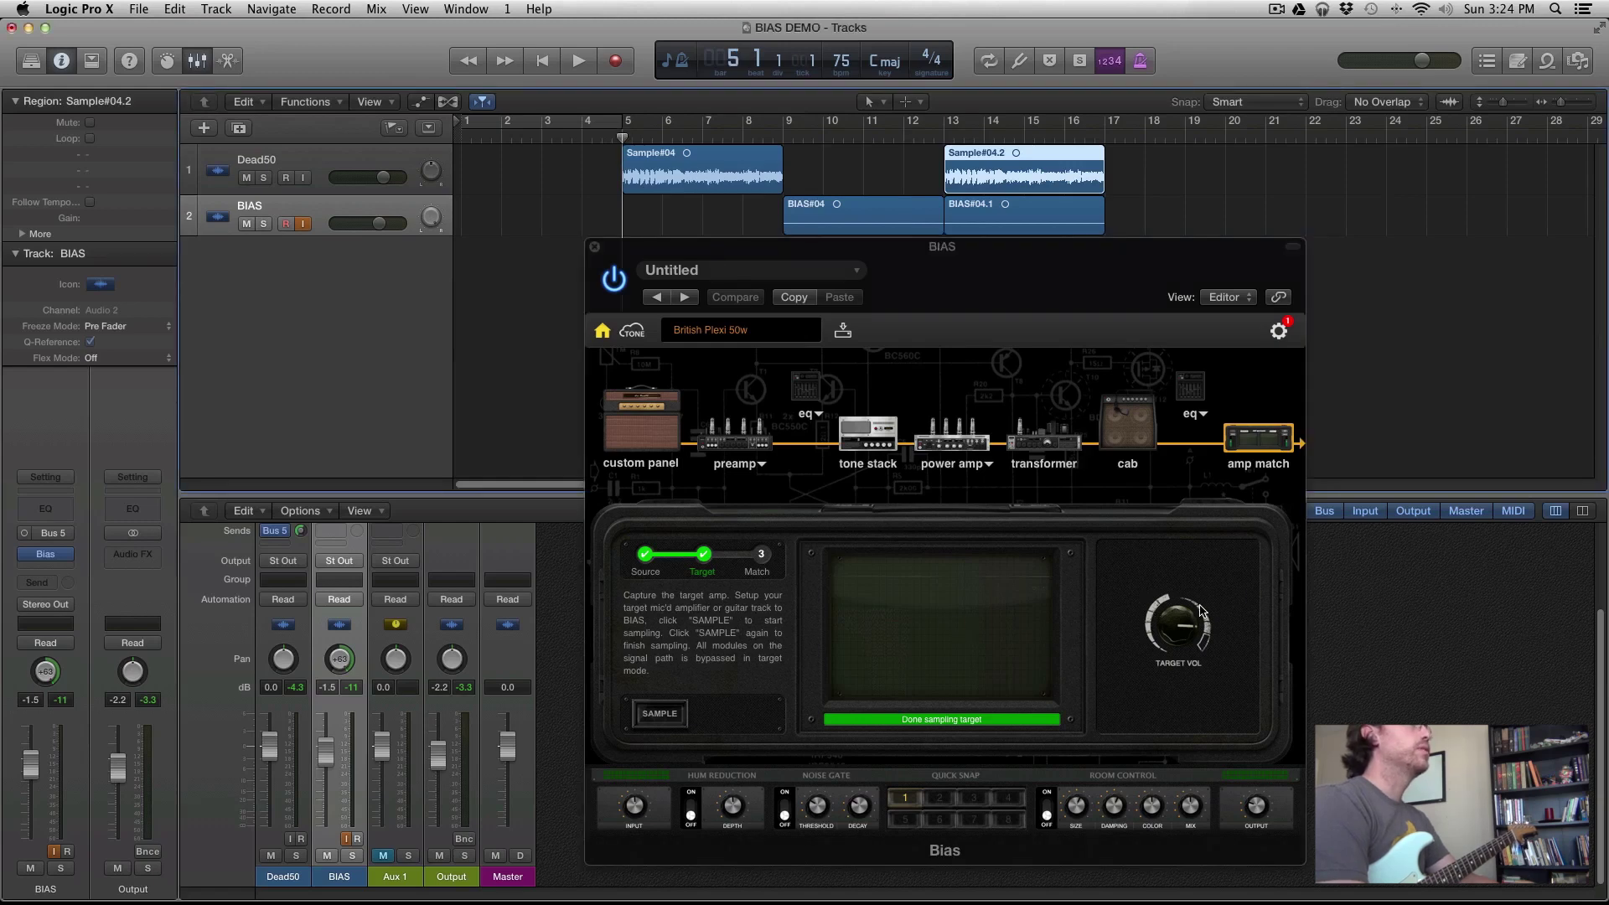
Go to the Match step, set the BIAS input to Input 1, and turn on the matched amp
{"action": "left_click", "coordinate": [762, 555]}
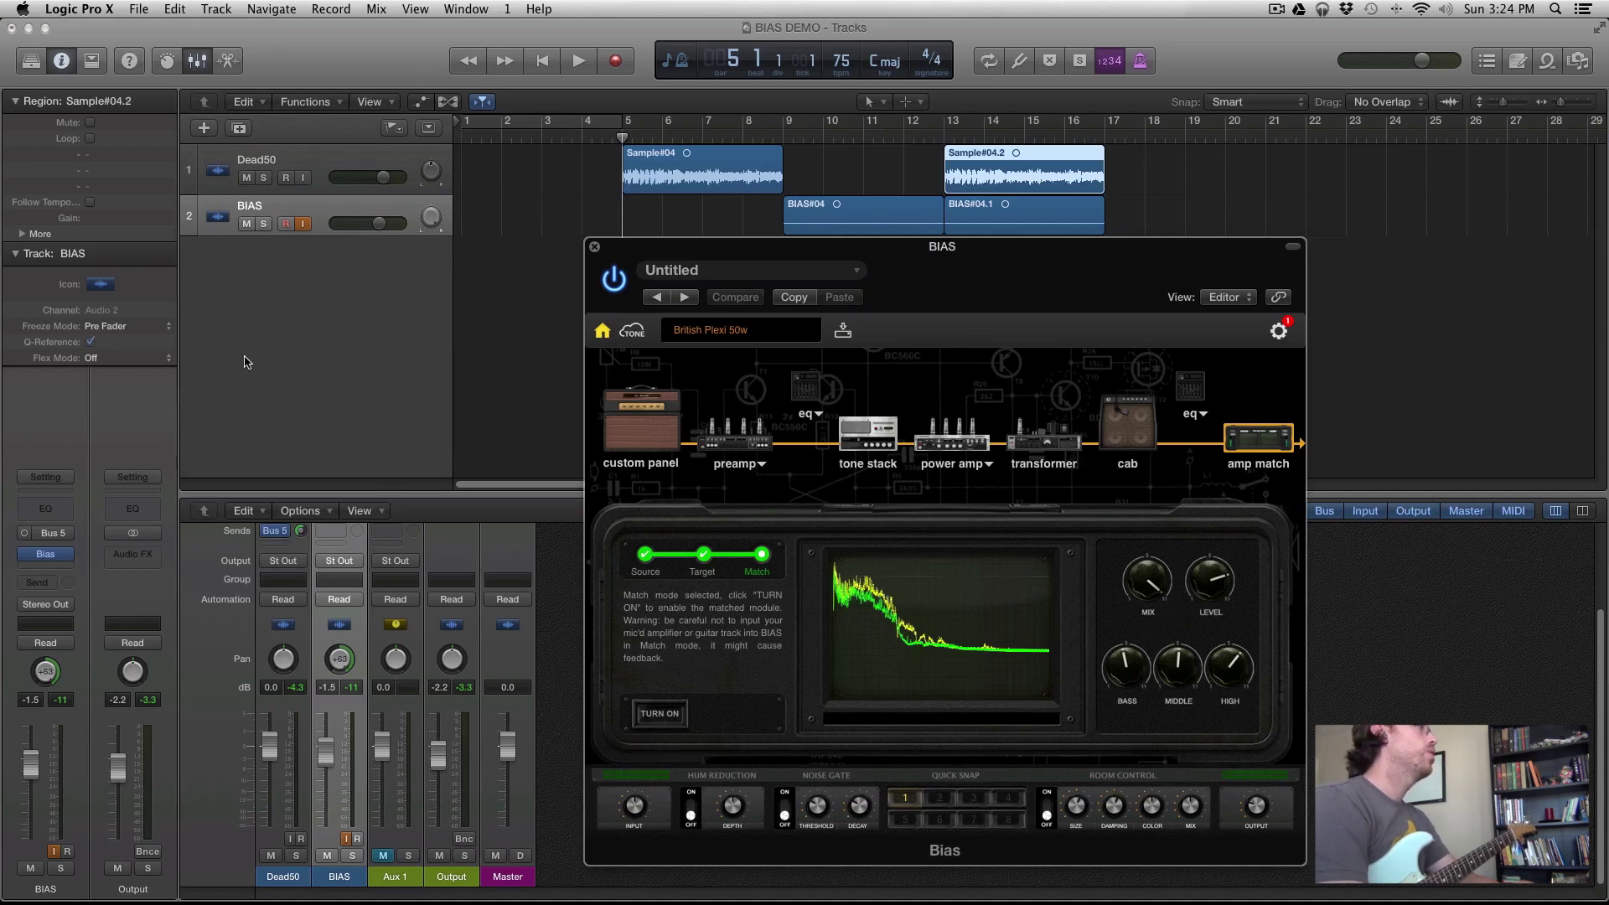
{"action": "left_click", "coordinate": [51, 535]}
{"action": "mouse_move", "coordinate": [84, 580]}
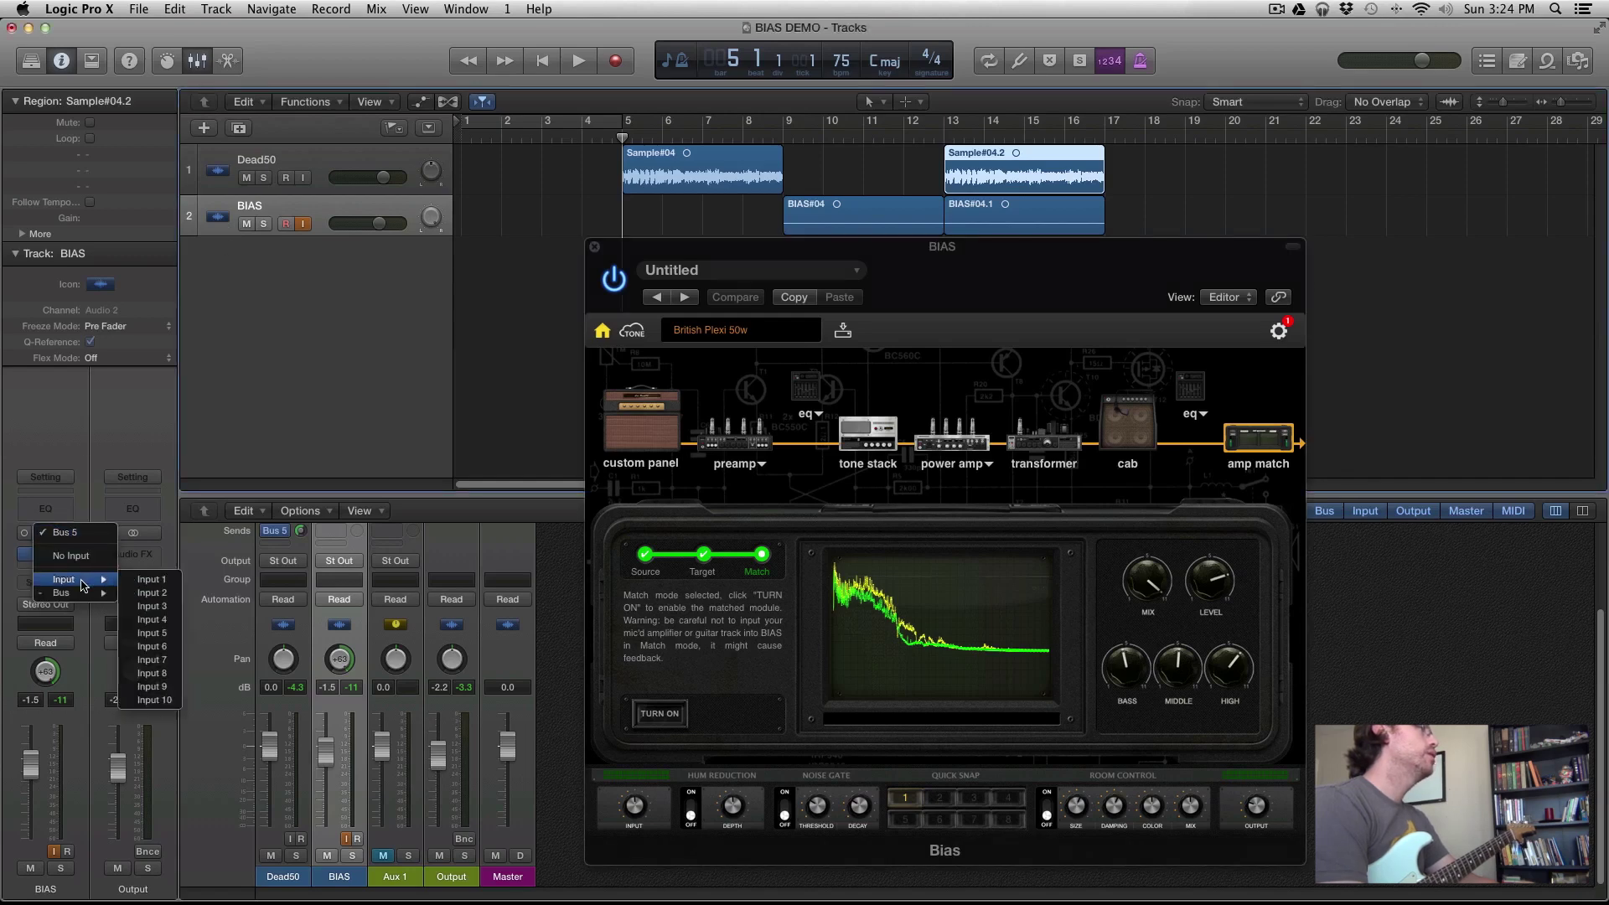
{"action": "left_click", "coordinate": [146, 579]}
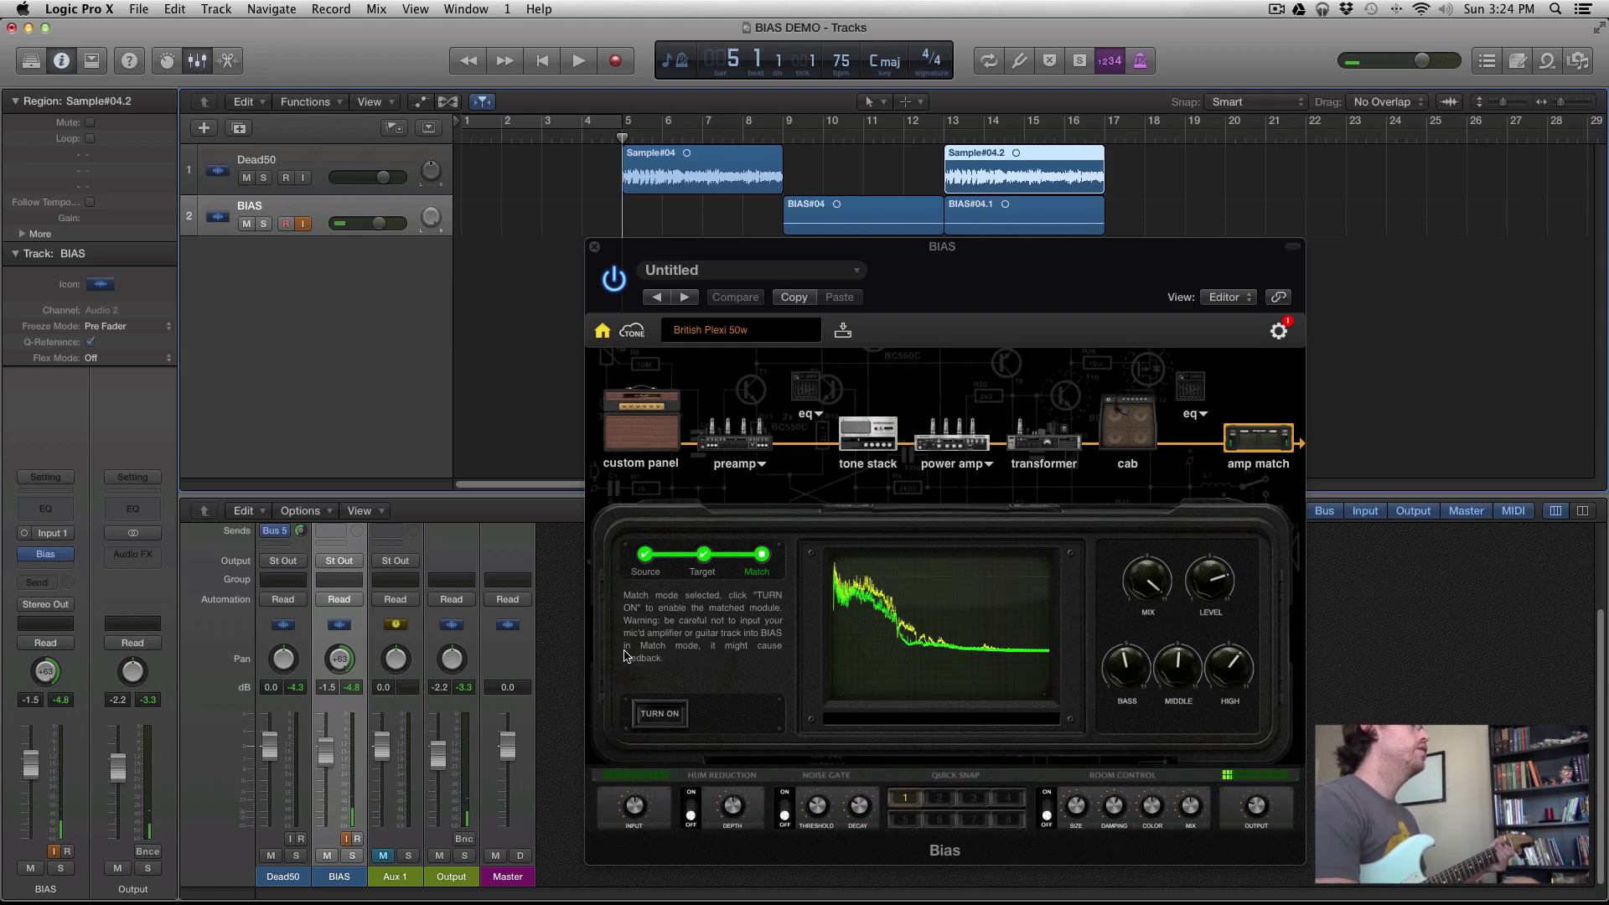
{"action": "left_click", "coordinate": [663, 715]}
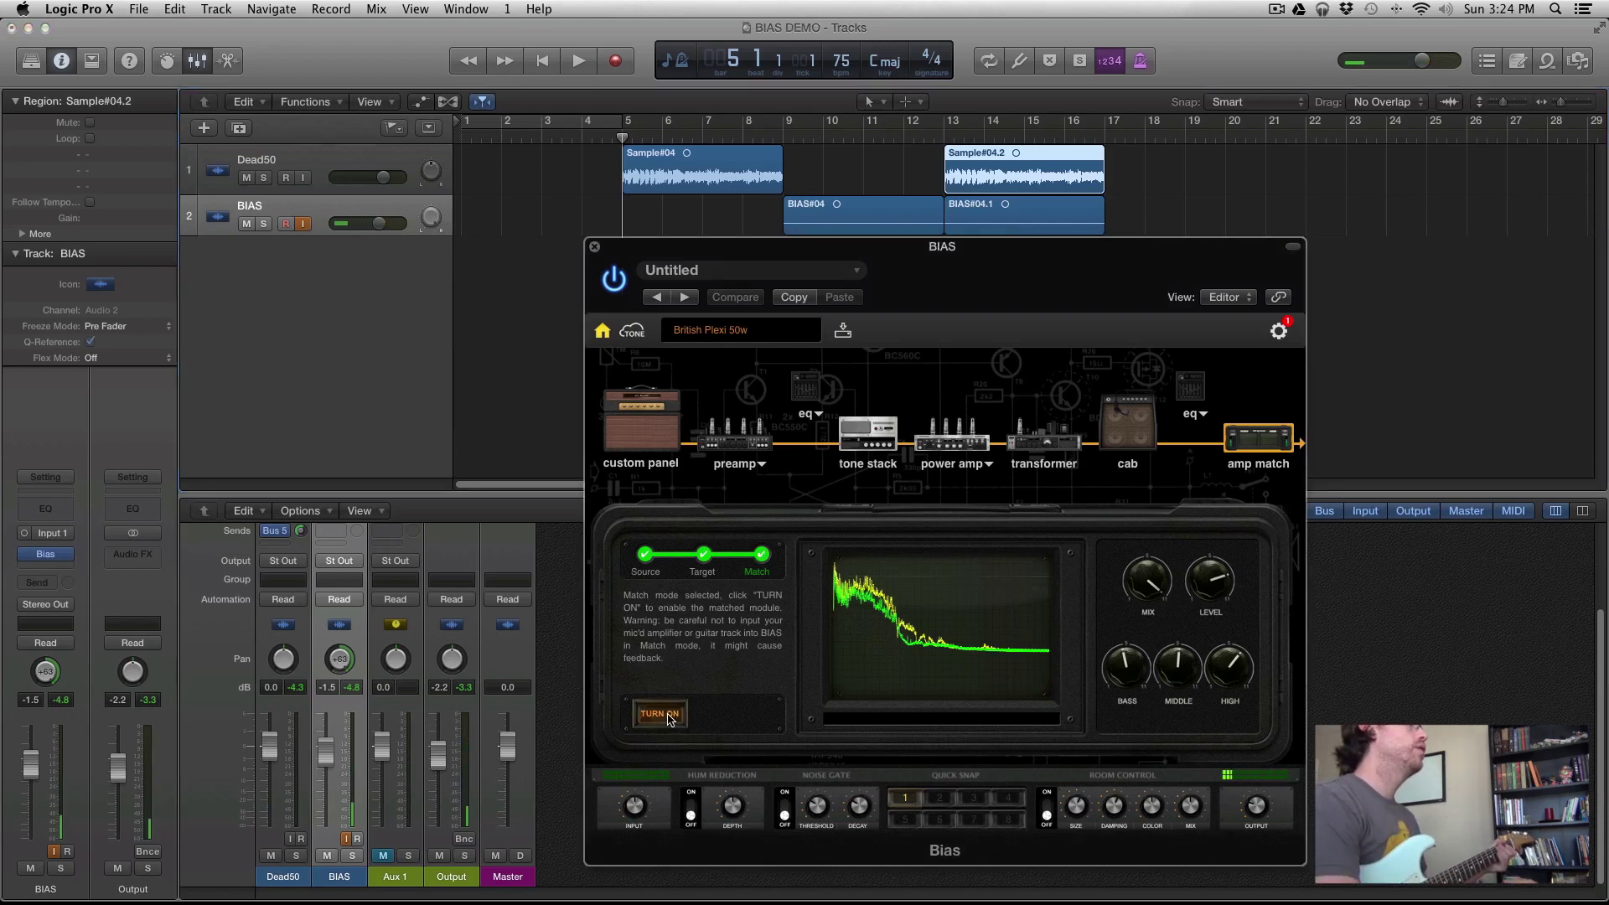
Close the BIAS window, play Dead50 against the BIAS track, then record-arm Dead50 and pan it left
{"action": "left_click", "coordinate": [595, 248]}
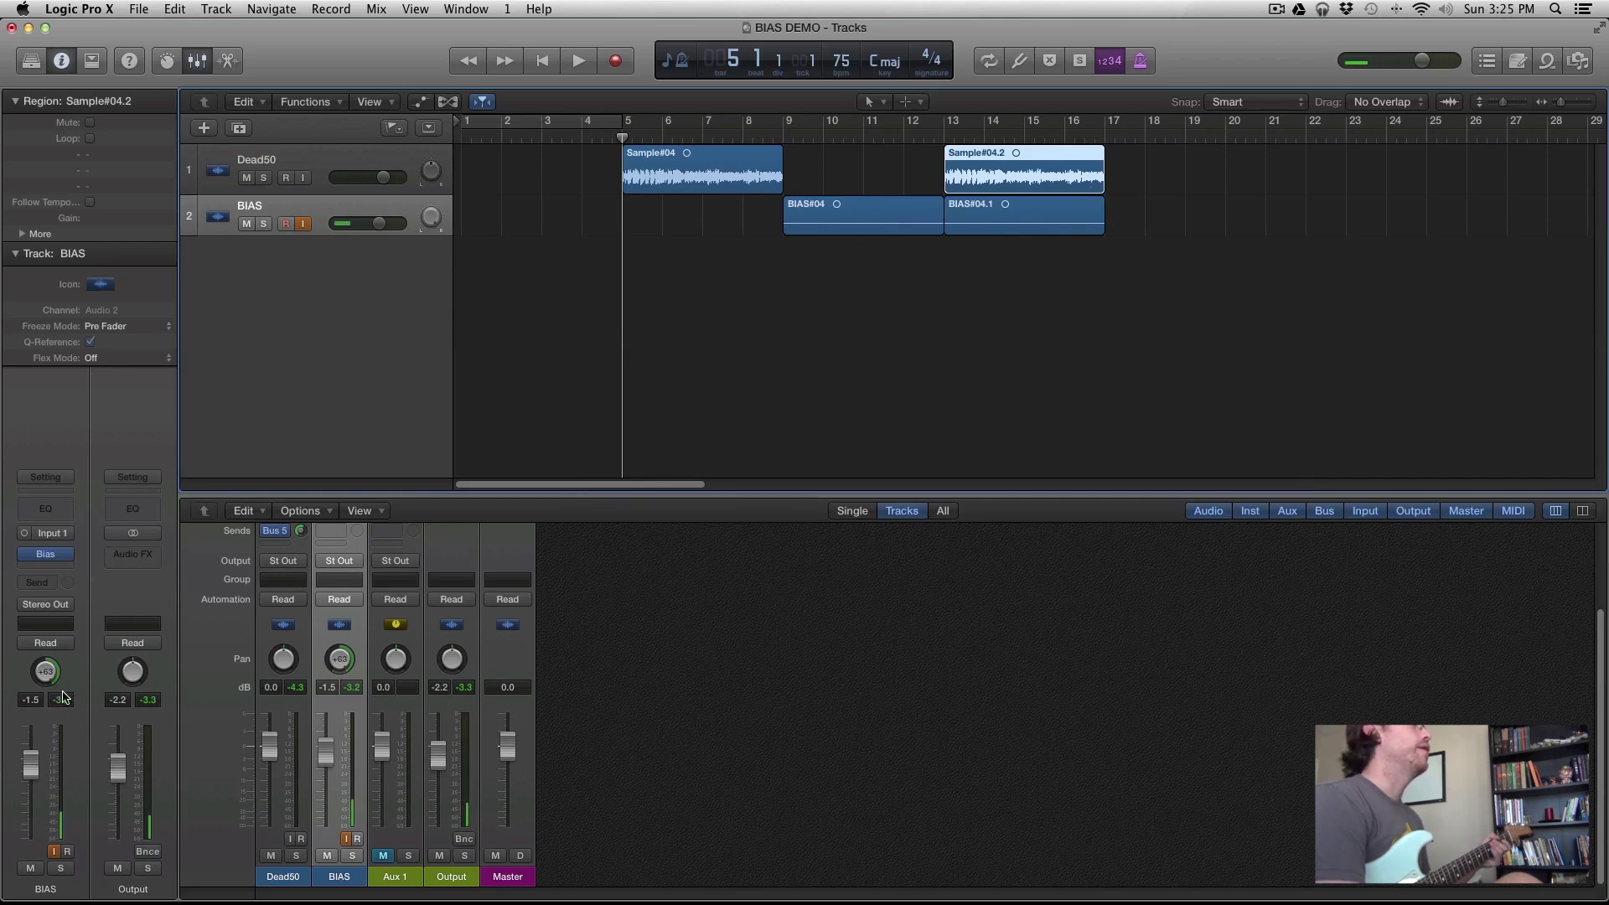
{"action": "left_click", "coordinate": [280, 162]}
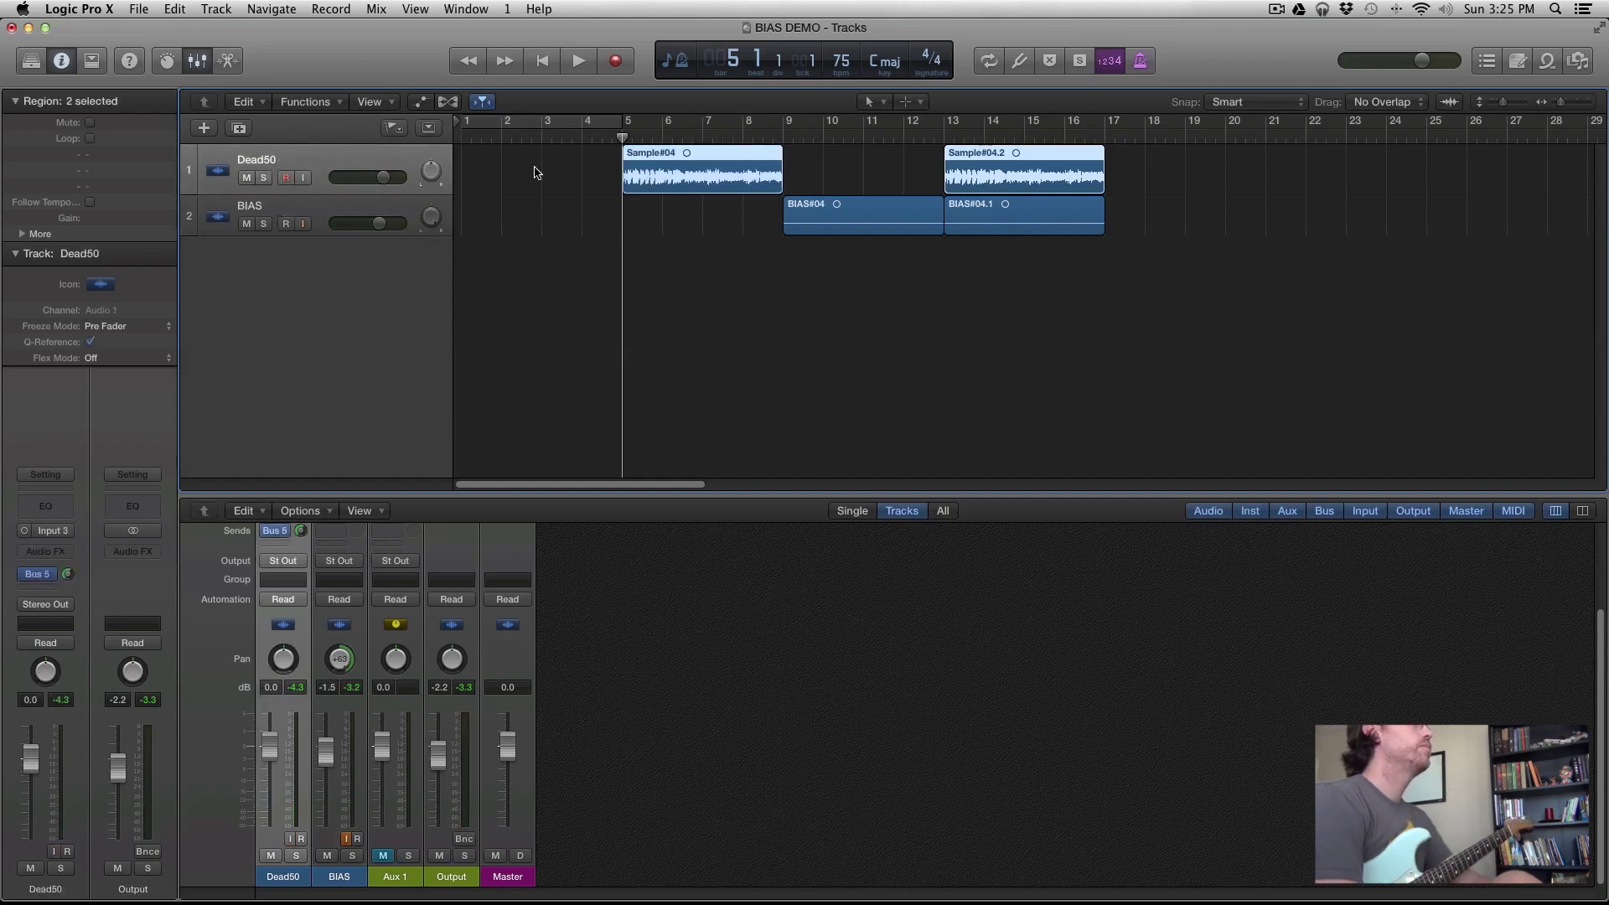
{"action": "key", "text": "space"}
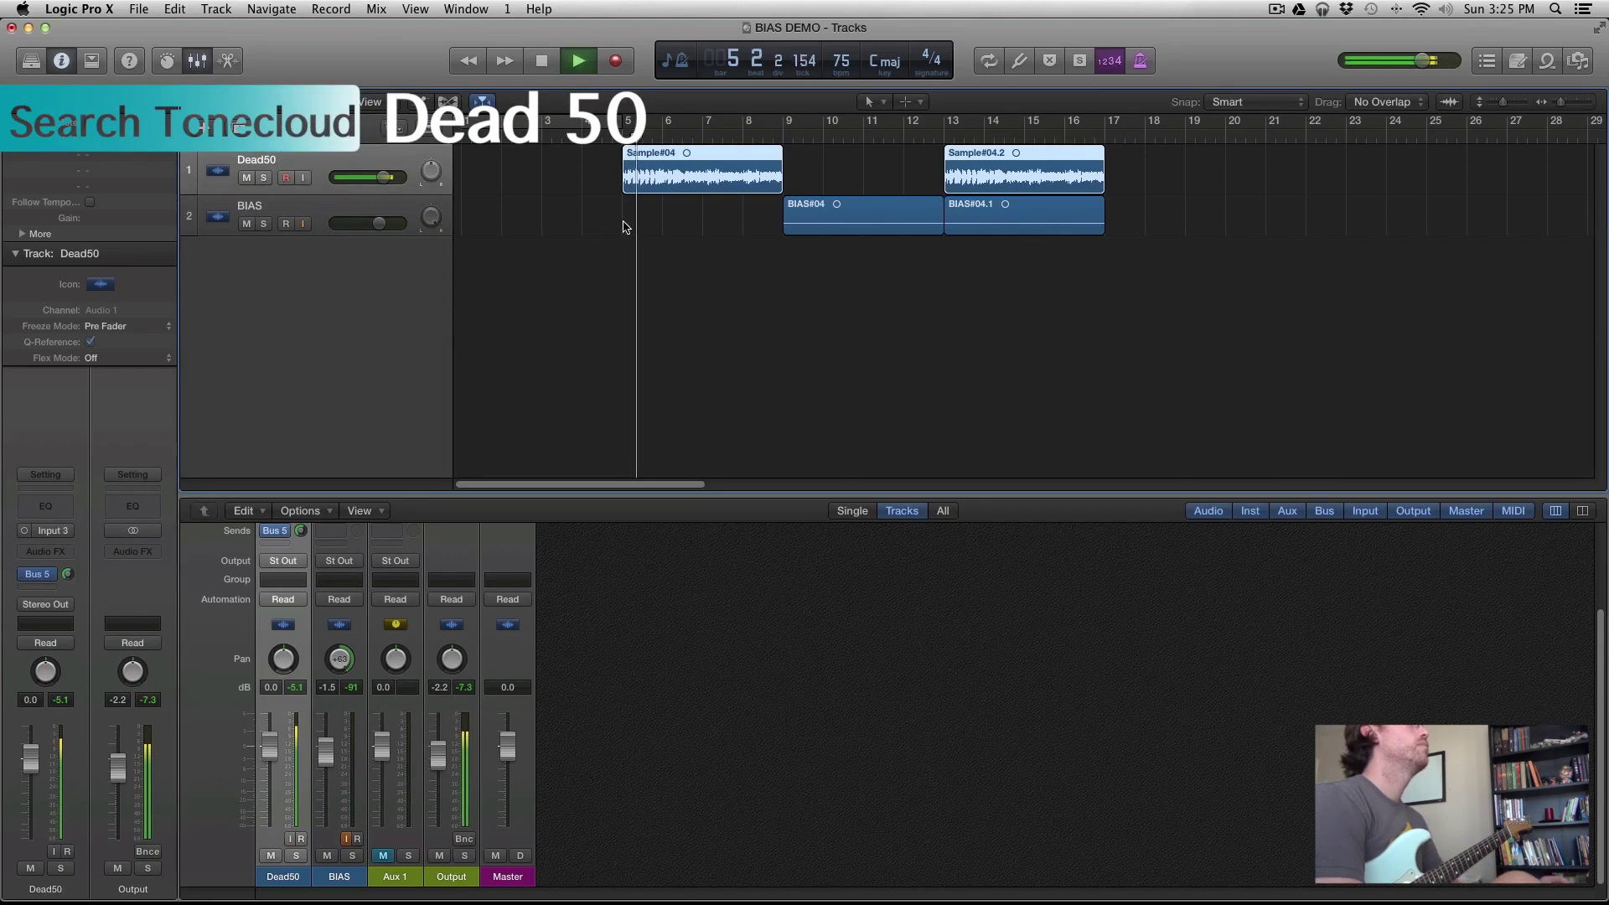
{"action": "left_click", "coordinate": [315, 209]}
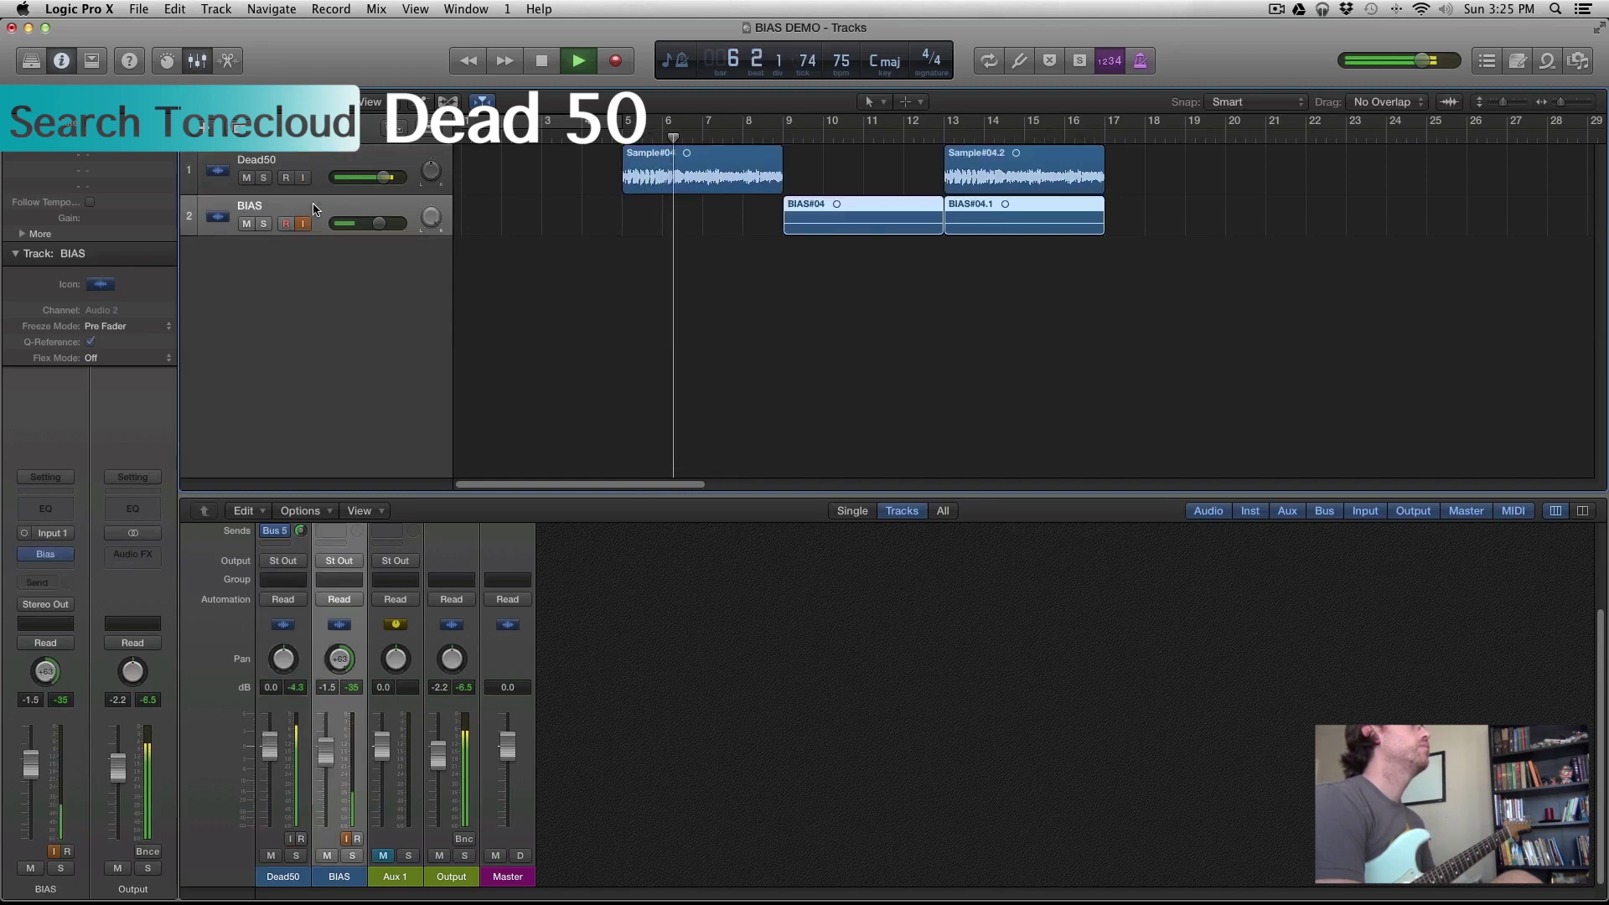
{"action": "left_click", "coordinate": [306, 160]}
{"action": "left_click_drag", "start_coordinate": [52, 671], "coordinate": [48, 738]}
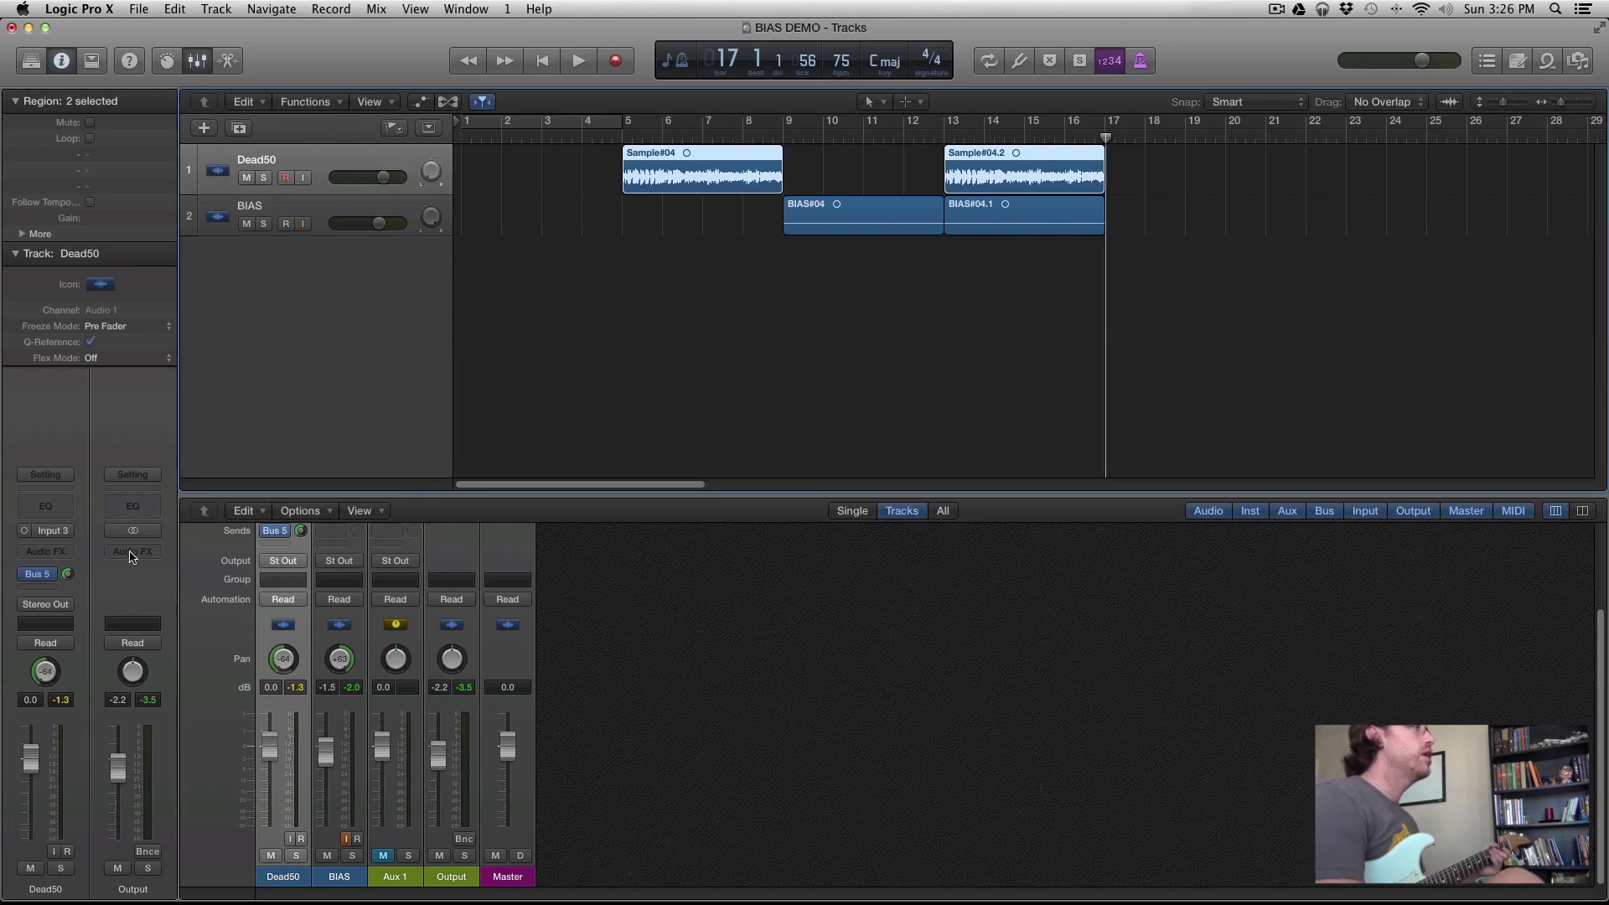
Scroll the mixer up to show the Setting, EQ, Input and Audio FX rows
{"action": "scroll", "coordinate": [304, 682], "scroll_direction": "up", "scroll_amount": 3}
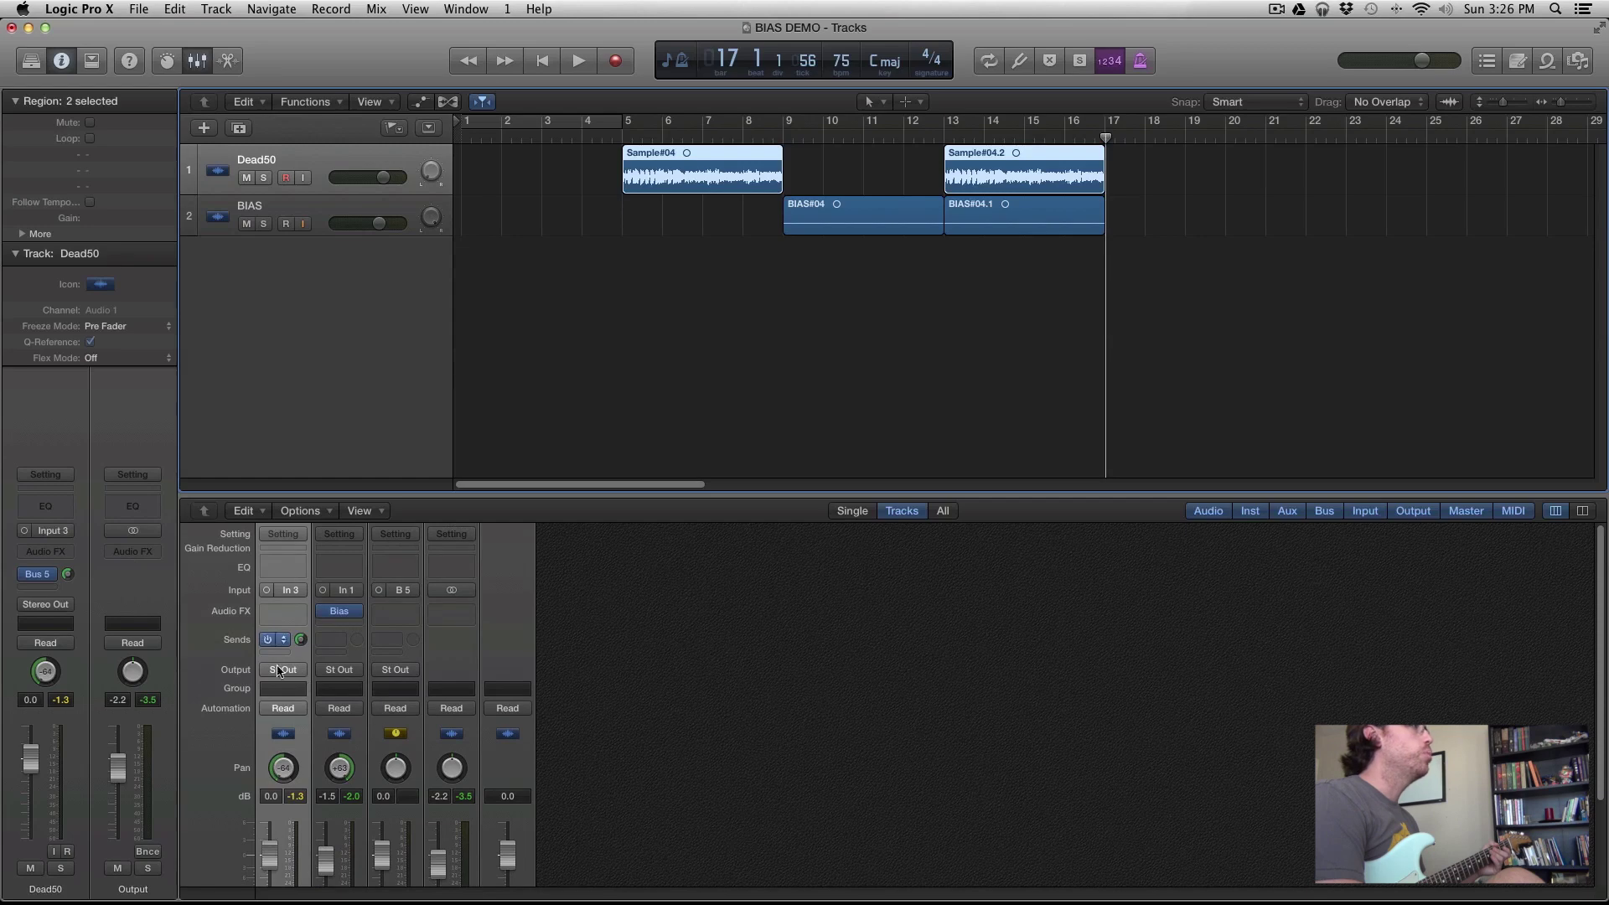